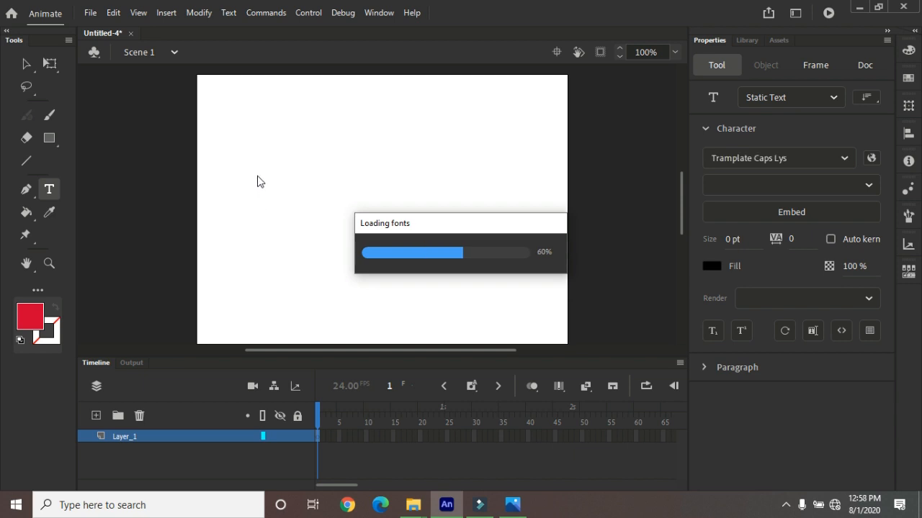
# Create a static text box about 357 px wide near the top of the stage containing a person's first name in capitals
pyautogui.moveTo(252, 159); pyautogui.dragTo(487, 224)
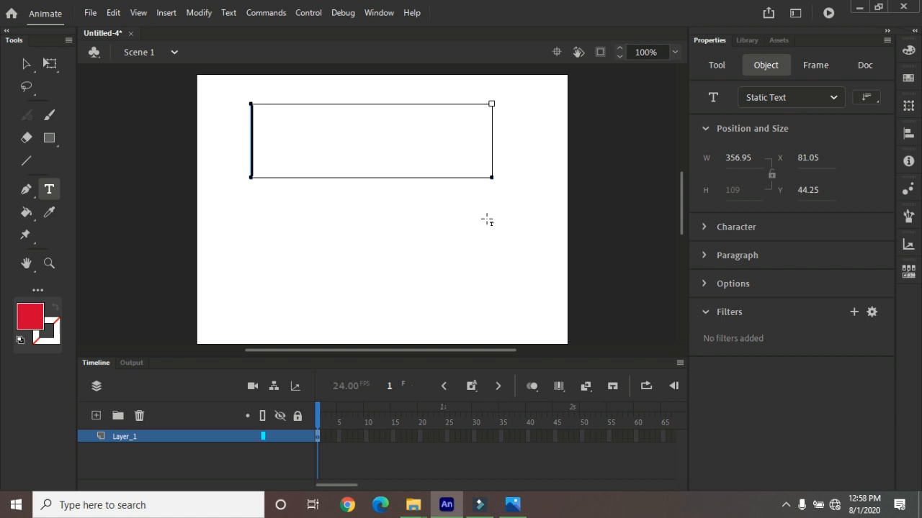
pyautogui.write('ANIL')
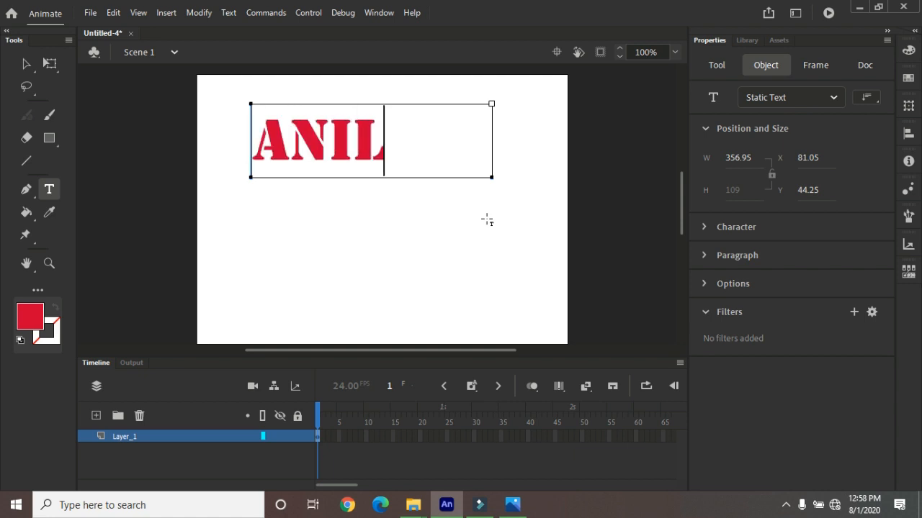
pyautogui.click(26, 63)
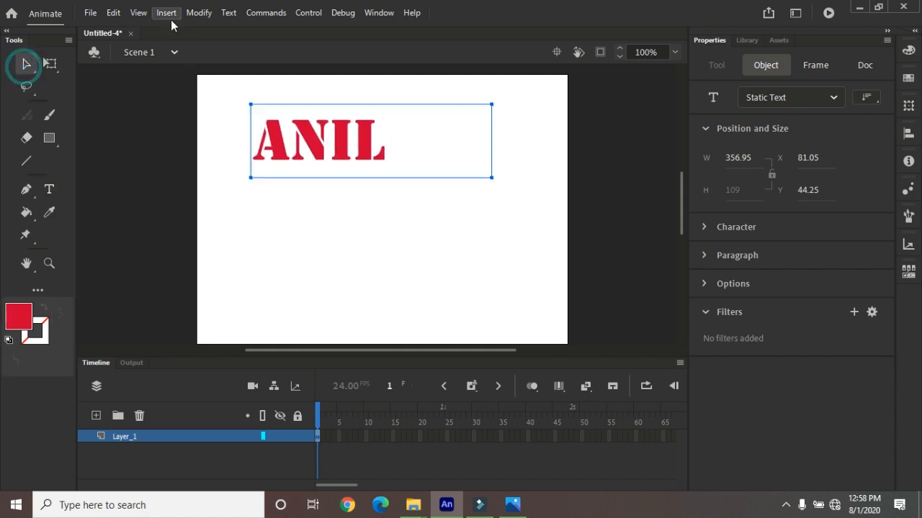
# Try the selected text at size 24
pyautogui.click(225, 13)
pyautogui.moveTo(327, 36)
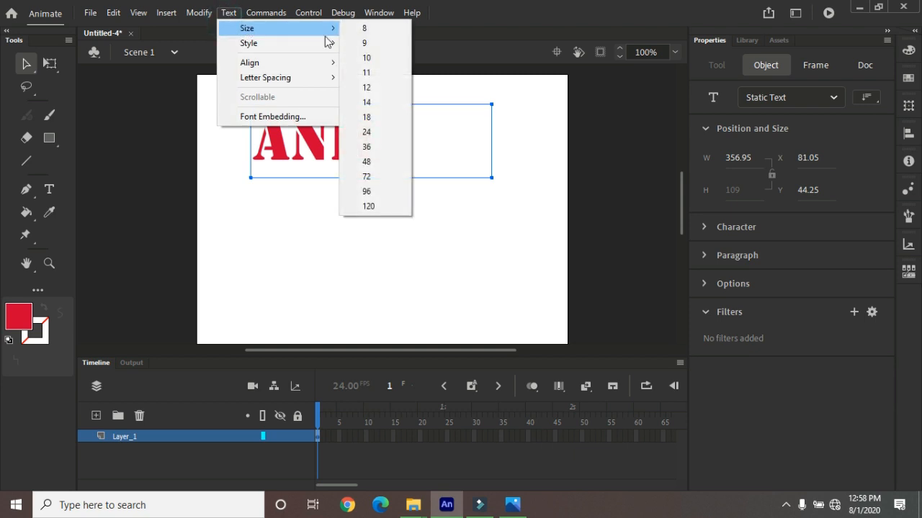
pyautogui.click(382, 134)
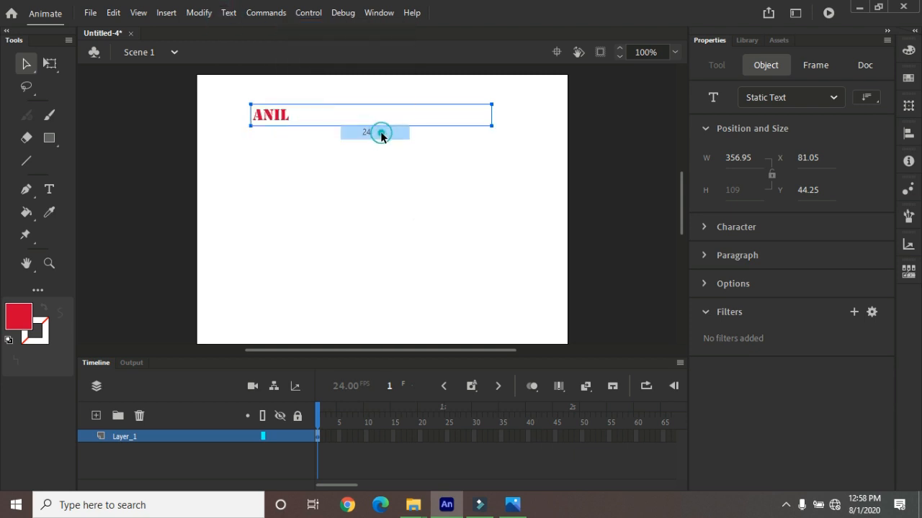
# Set the selected text's size to 96
pyautogui.click(229, 15)
pyautogui.moveTo(281, 28)
pyautogui.click(349, 191)
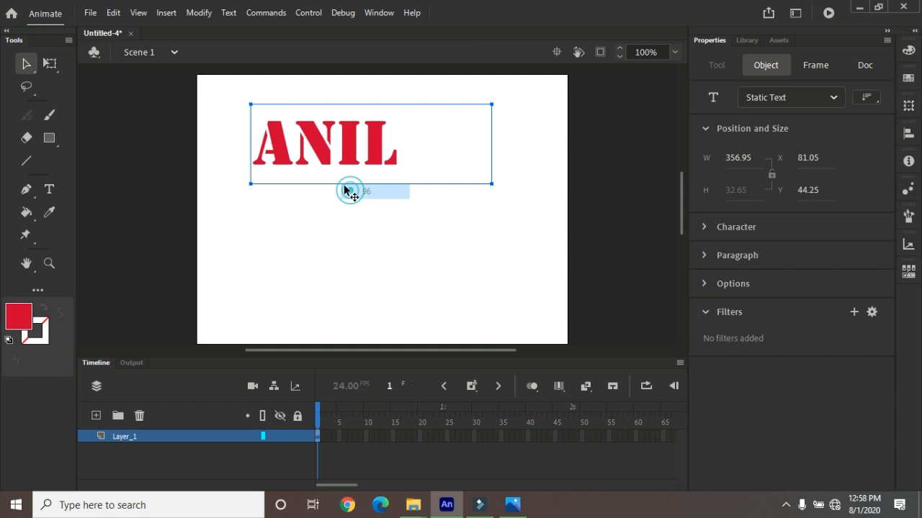
# Apply the Faux Bold and Faux Italic styles to the selected text
pyautogui.click(228, 12)
pyautogui.moveTo(263, 42)
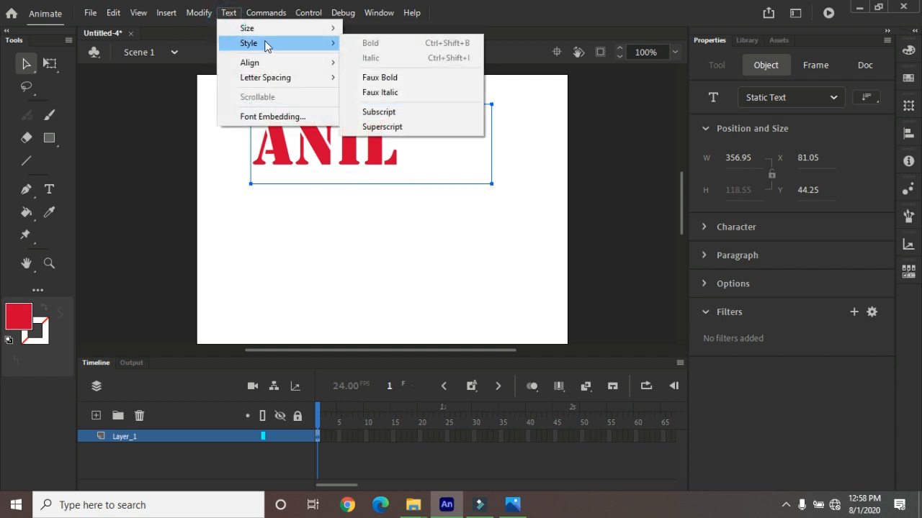
pyautogui.click(376, 77)
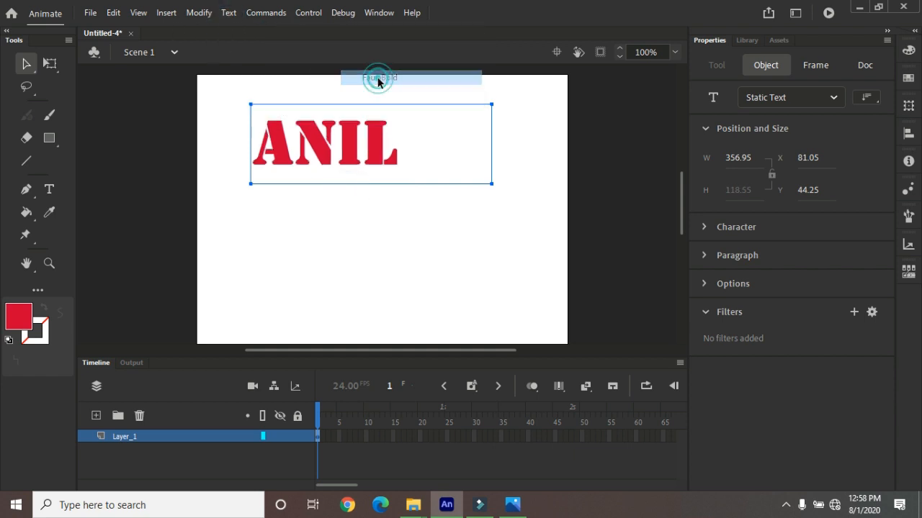
pyautogui.click(227, 14)
pyautogui.moveTo(282, 46)
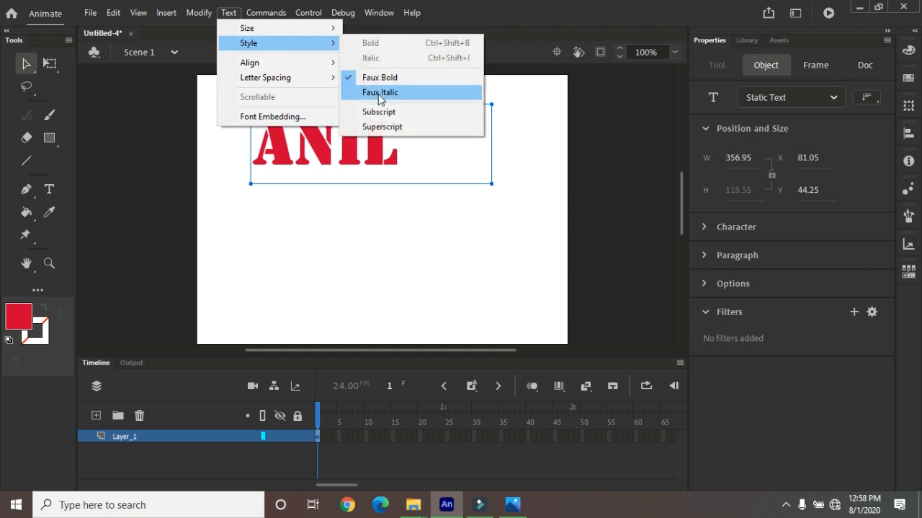
pyautogui.click(379, 94)
# Try the Subscript style on the selected text and switch it off again
pyautogui.click(228, 14)
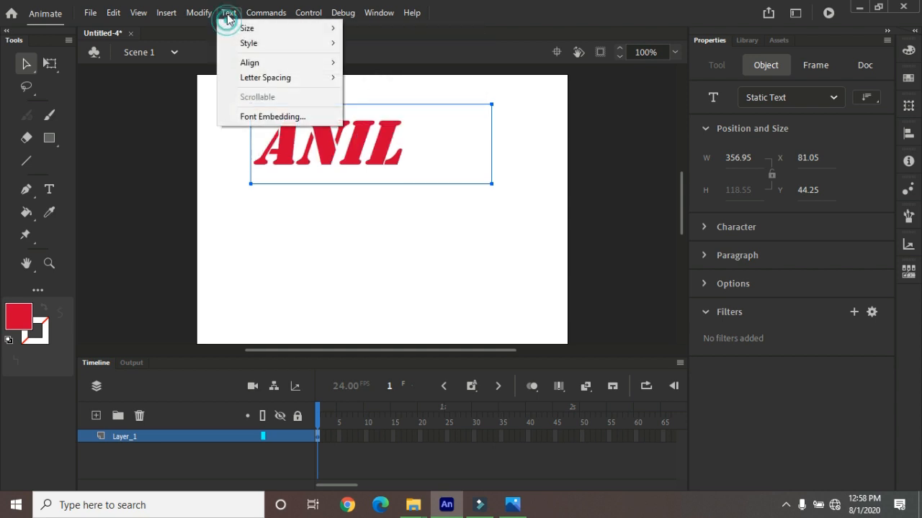
pyautogui.moveTo(288, 44)
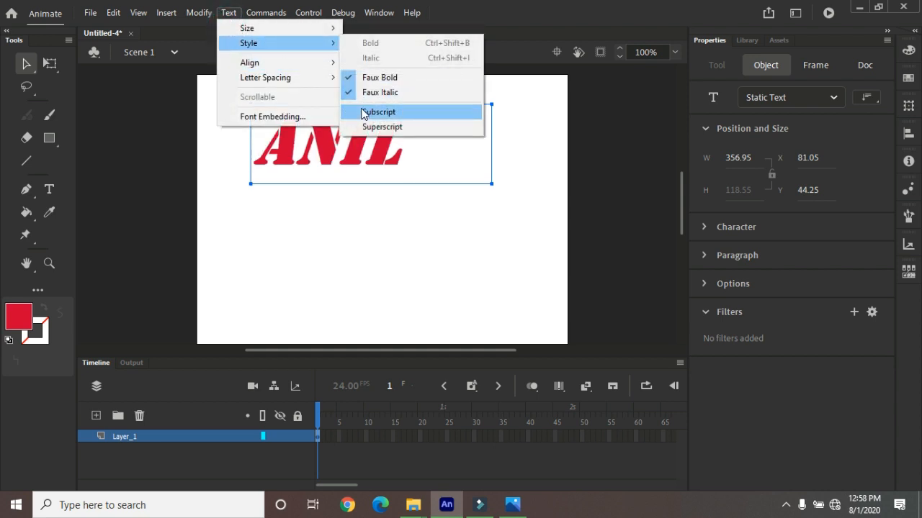
pyautogui.click(364, 113)
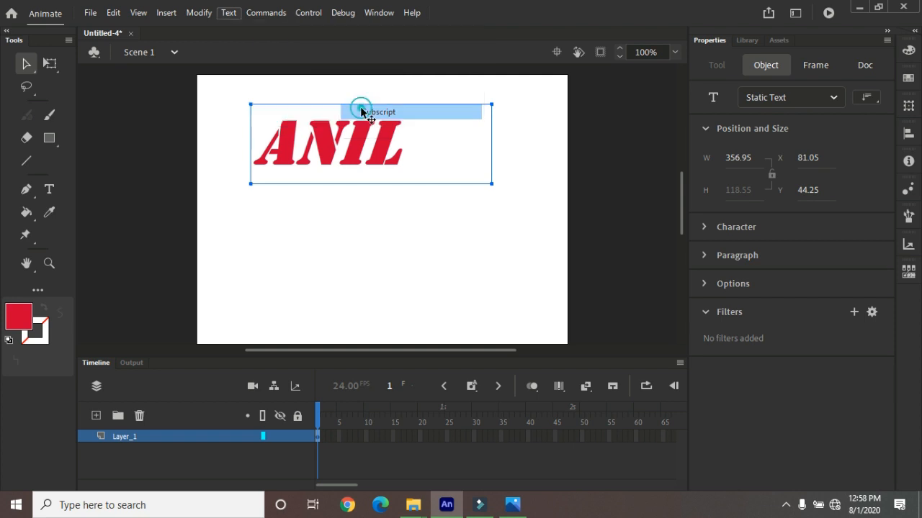
pyautogui.click(229, 14)
pyautogui.moveTo(313, 46)
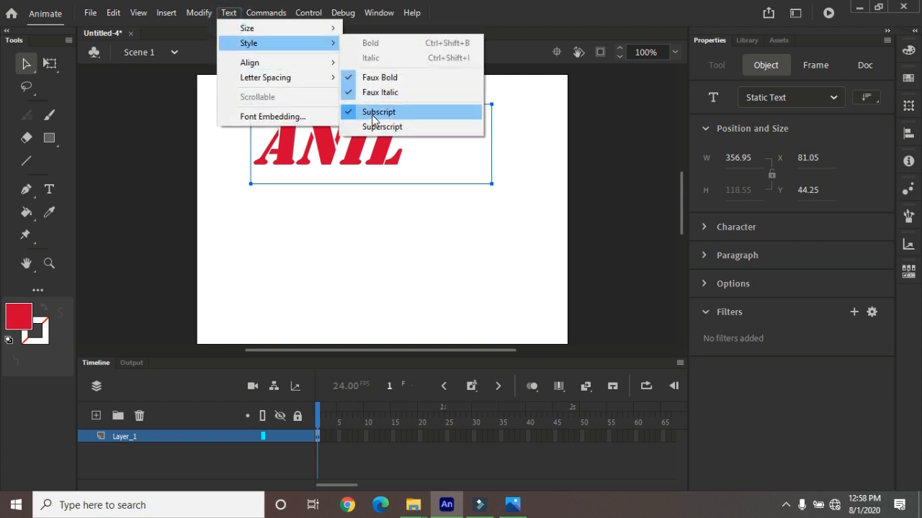
pyautogui.click(372, 113)
# Center-align the text within its box and expand its paragraph settings
pyautogui.click(227, 13)
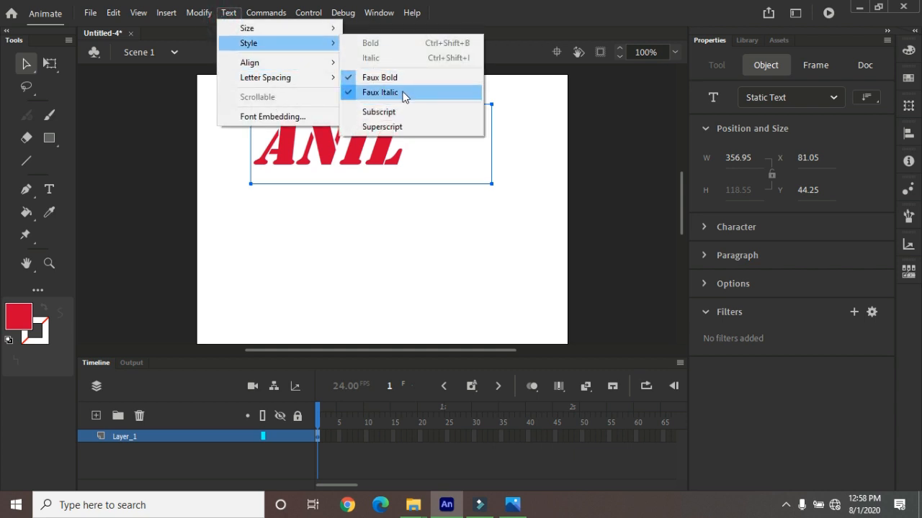
pyautogui.moveTo(267, 64)
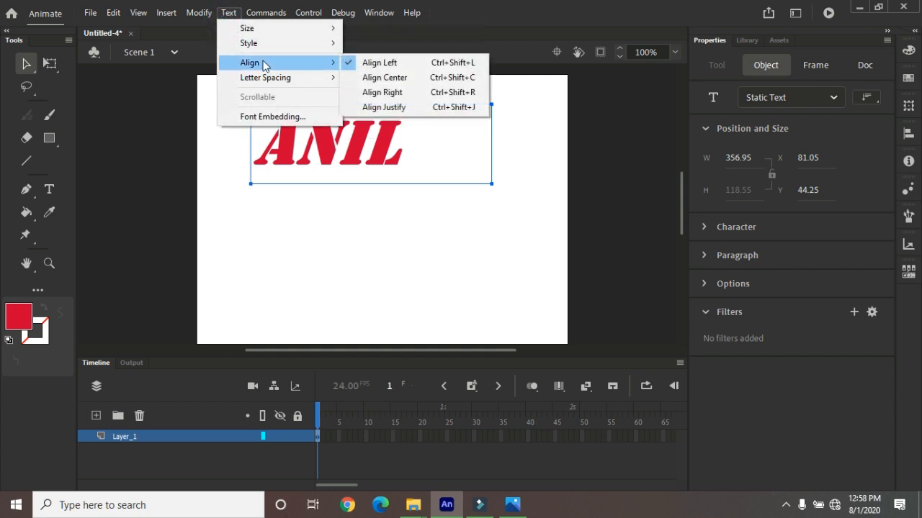
pyautogui.click(394, 79)
pyautogui.click(228, 14)
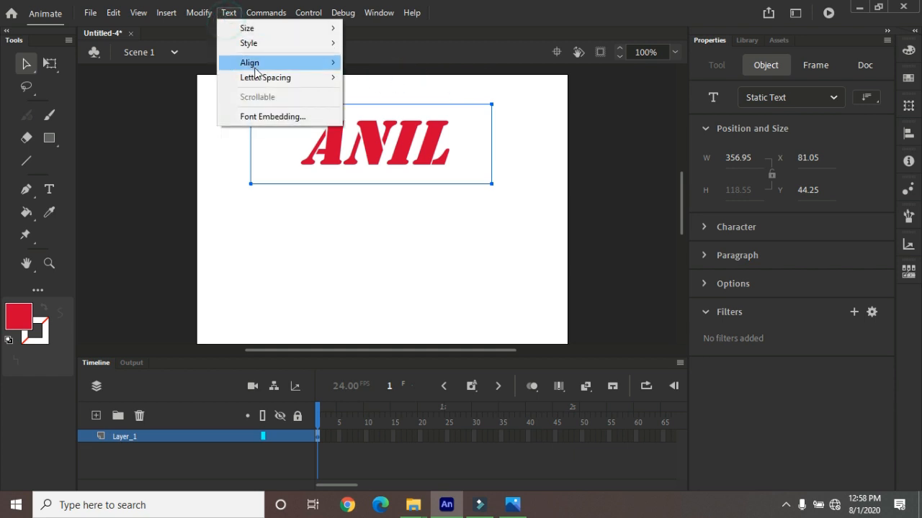
pyautogui.moveTo(273, 63)
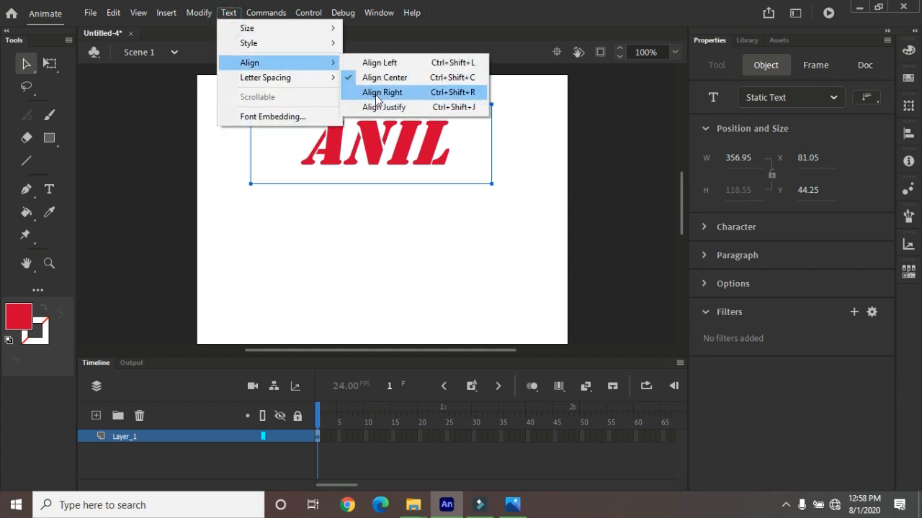
pyautogui.click(708, 256)
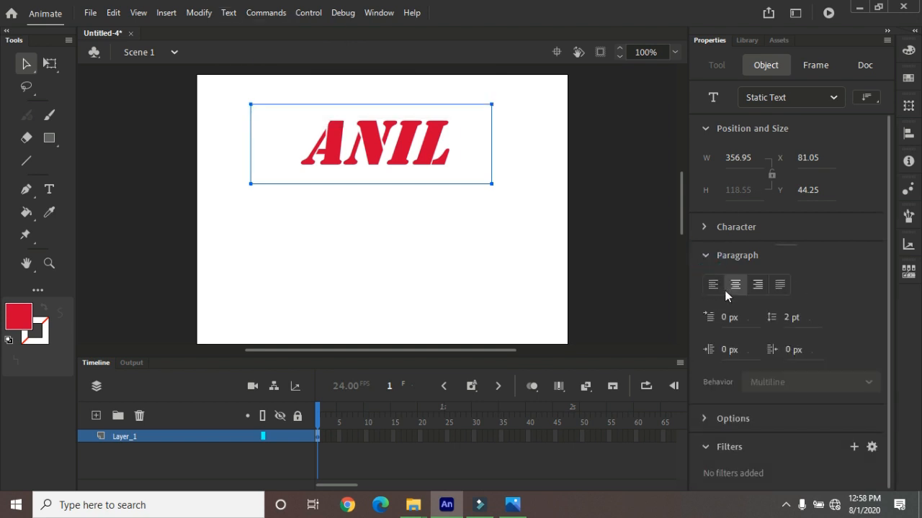
# Increase the selected text's letter spacing by three increments
pyautogui.click(224, 15)
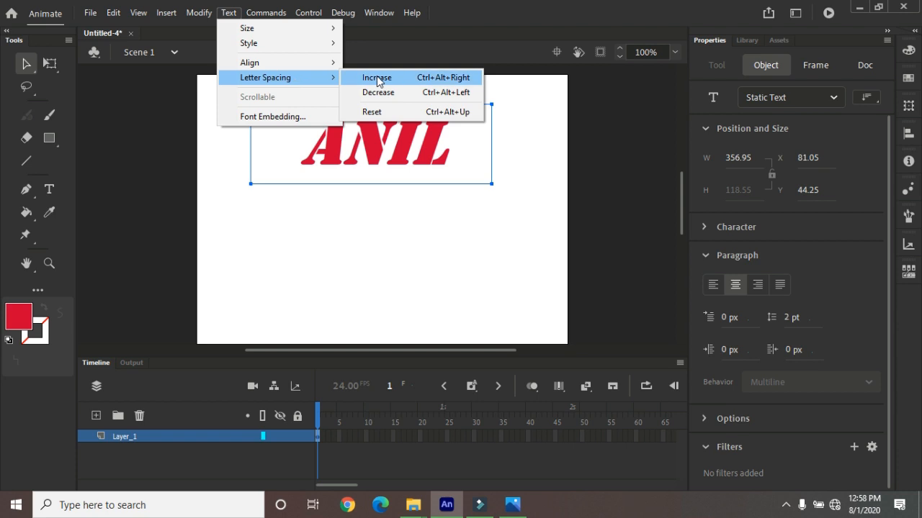
pyautogui.click(376, 78)
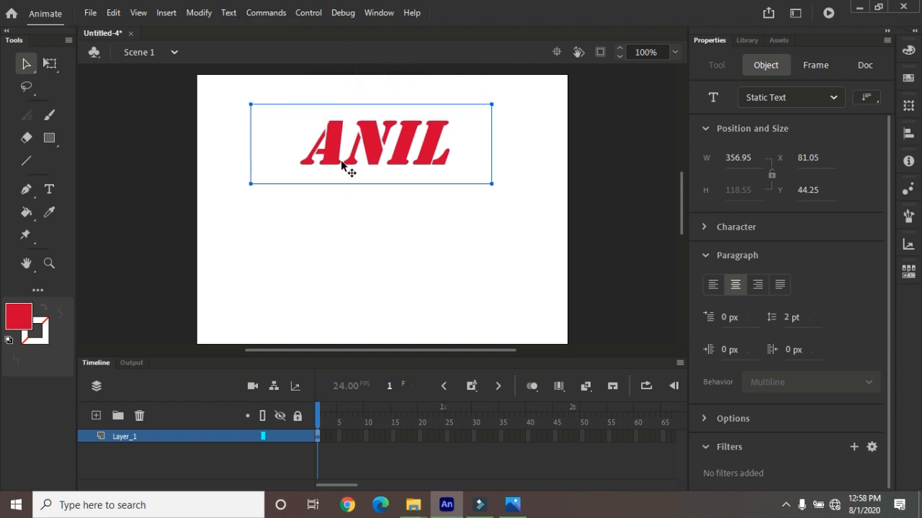
pyautogui.click(228, 13)
pyautogui.moveTo(256, 77)
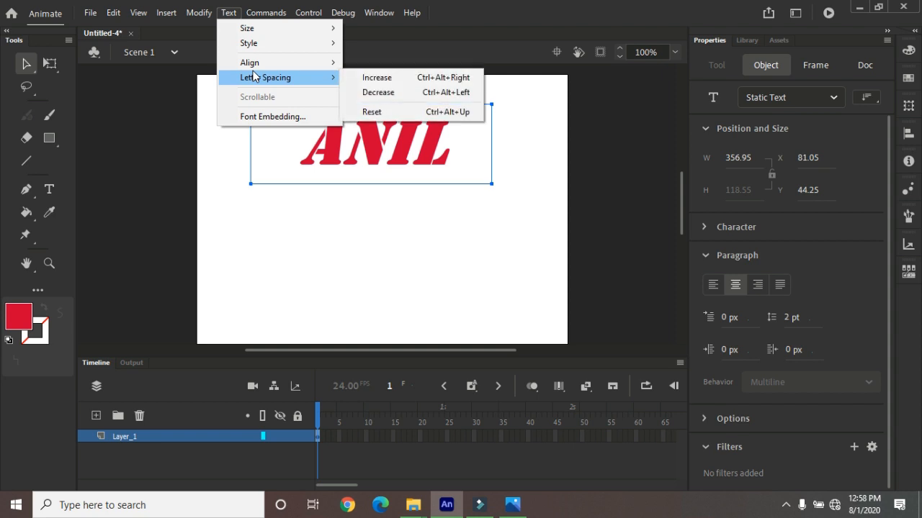
pyautogui.click(392, 78)
pyautogui.click(228, 13)
pyautogui.moveTo(298, 64)
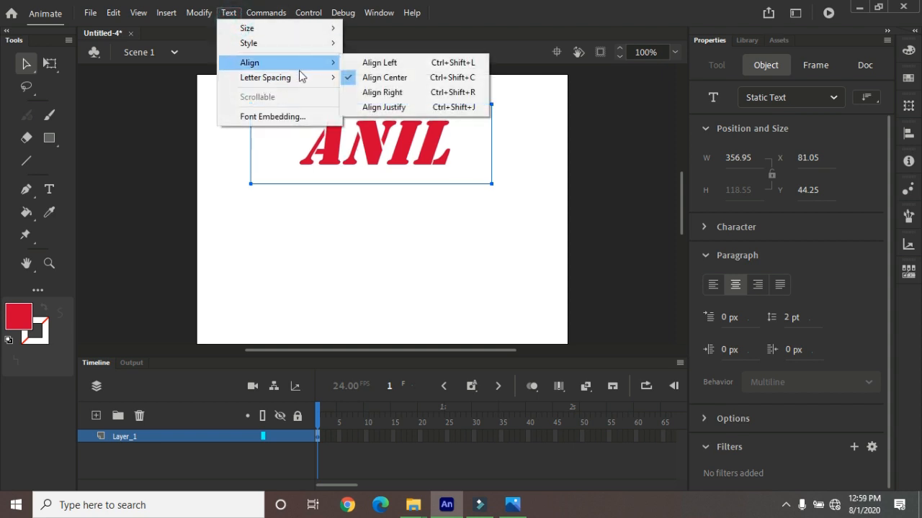
pyautogui.moveTo(332, 79)
pyautogui.click(368, 76)
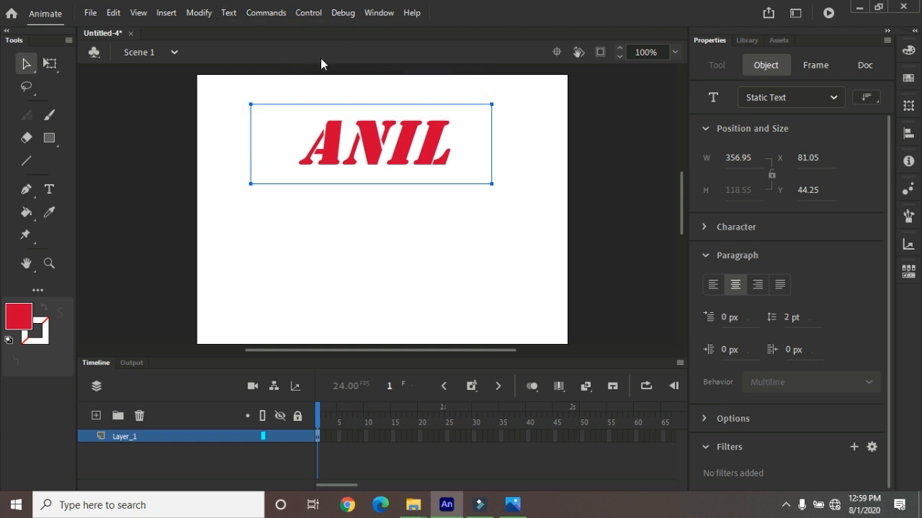
# Decrease the text's letter spacing by one increment, and reset it to the default
pyautogui.click(238, 16)
pyautogui.moveTo(278, 81)
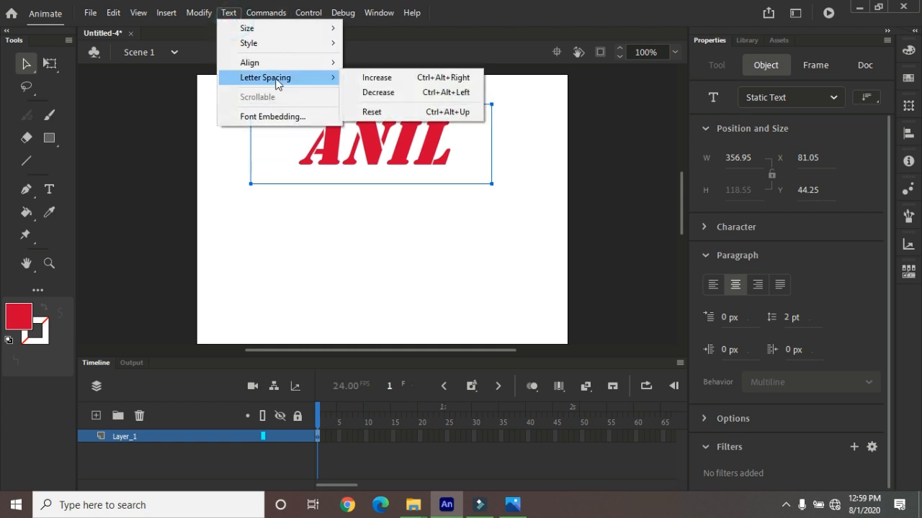
pyautogui.click(383, 94)
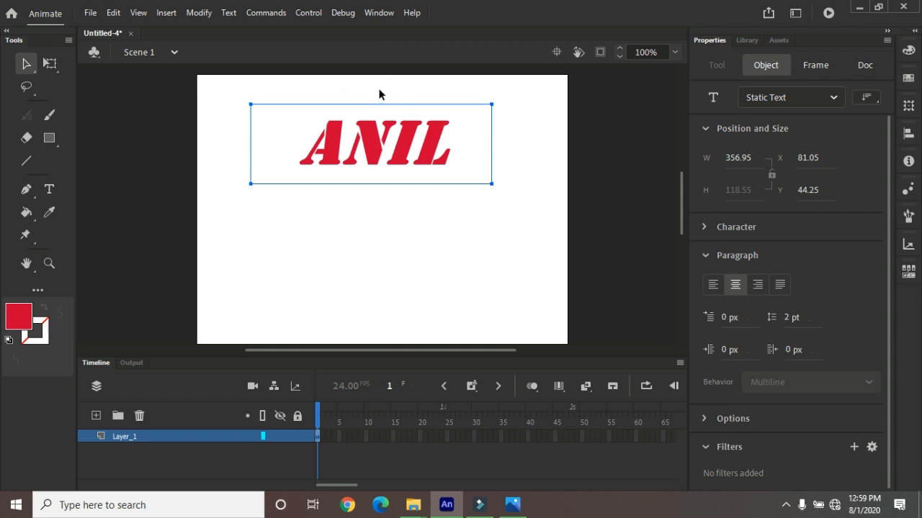
pyautogui.click(236, 18)
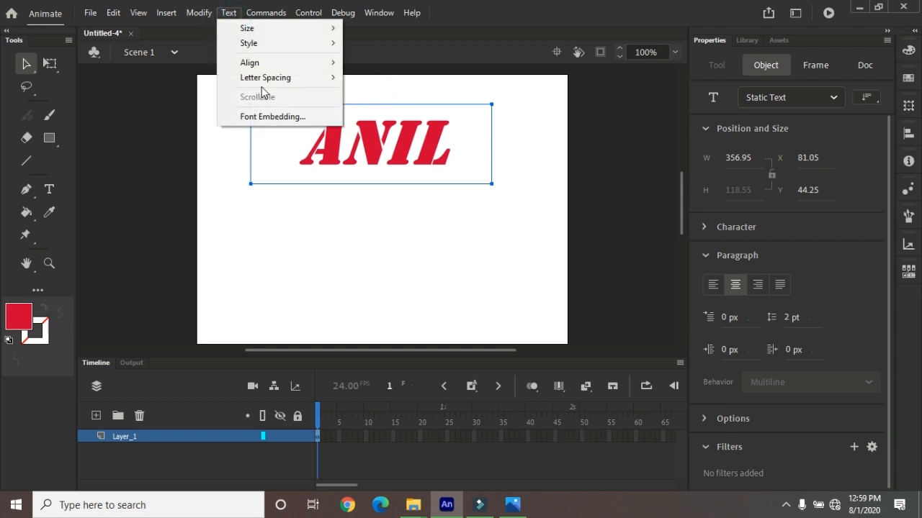
pyautogui.moveTo(279, 81)
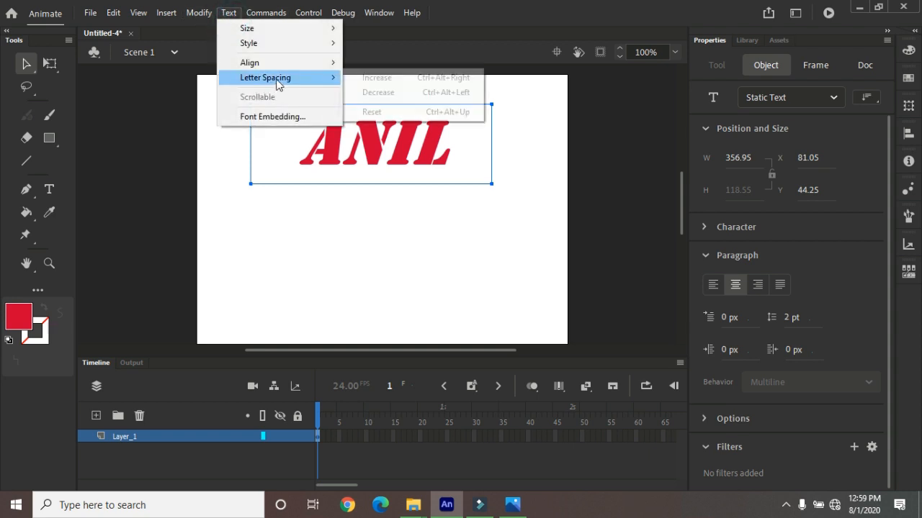
pyautogui.click(392, 113)
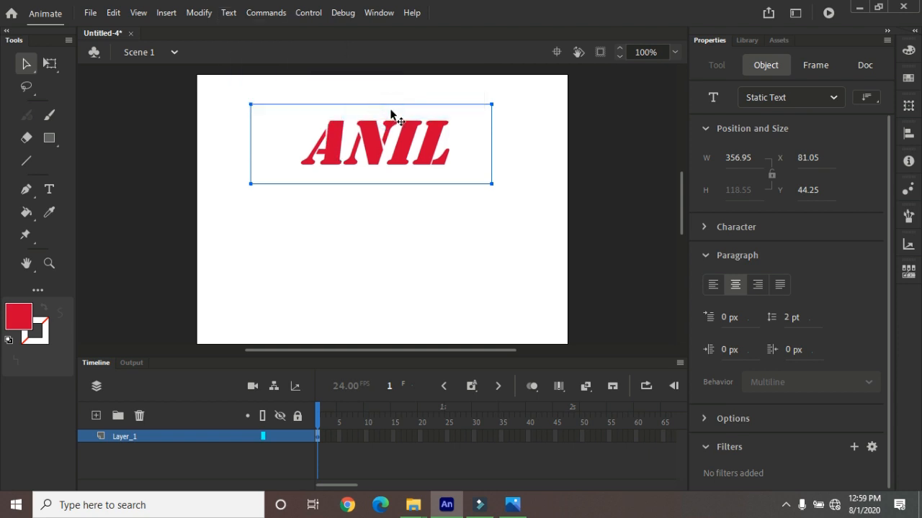
# View the Font Embedding options and close them without making changes
pyautogui.click(228, 12)
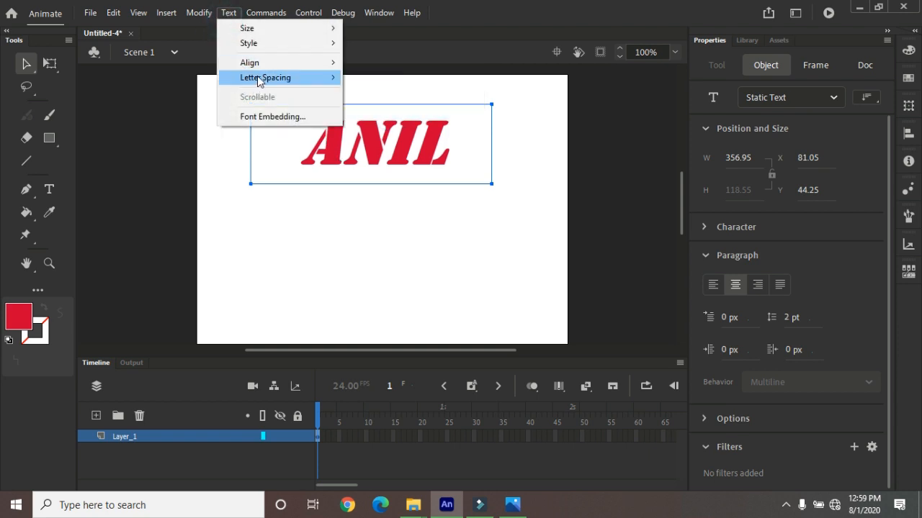
pyautogui.moveTo(257, 78)
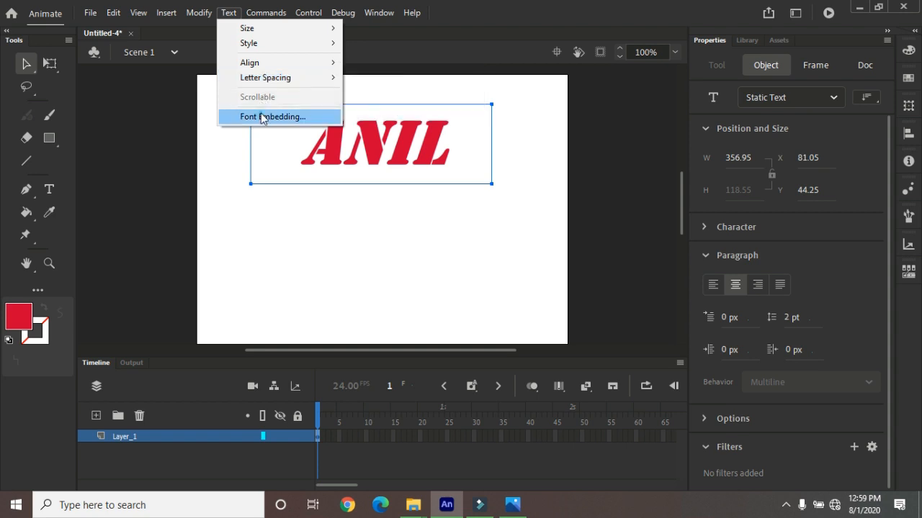
pyautogui.press('Escape')
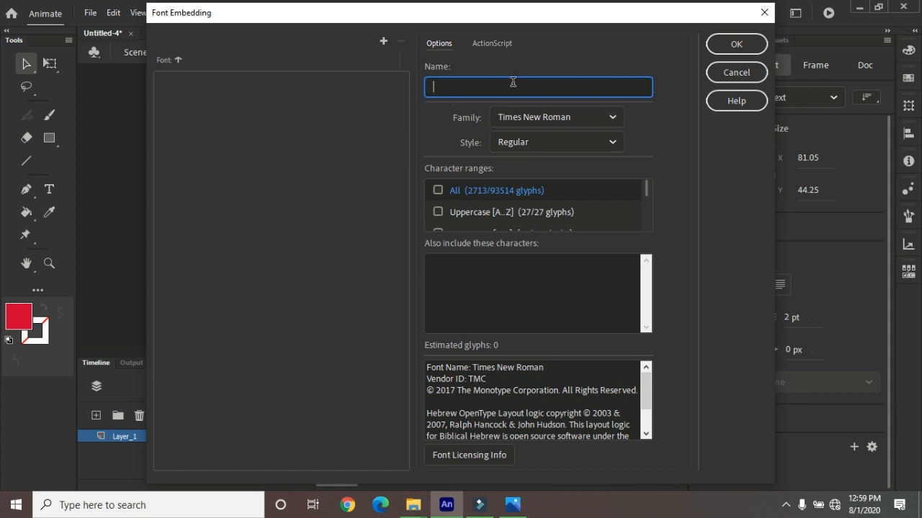
pyautogui.click(736, 72)
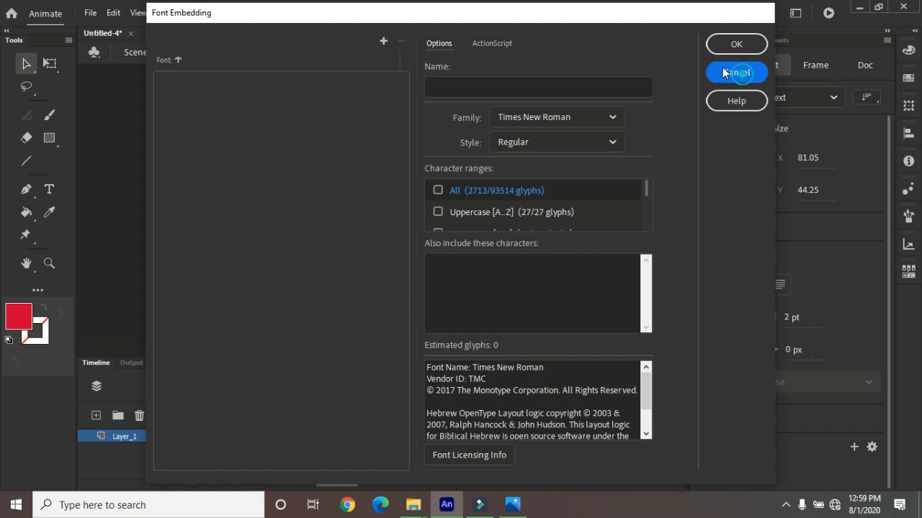
# Change the text box from Static Text to Input Text and make it scrollable
pyautogui.click(229, 13)
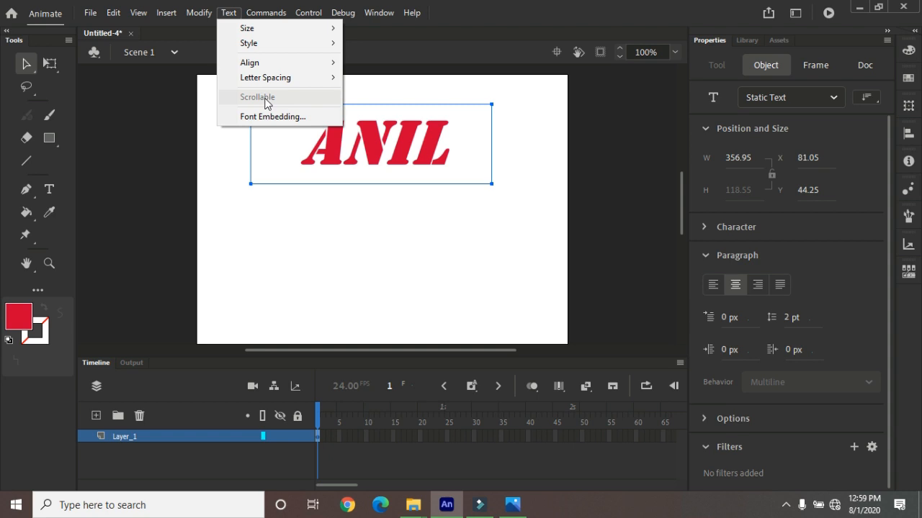
pyautogui.click(23, 61)
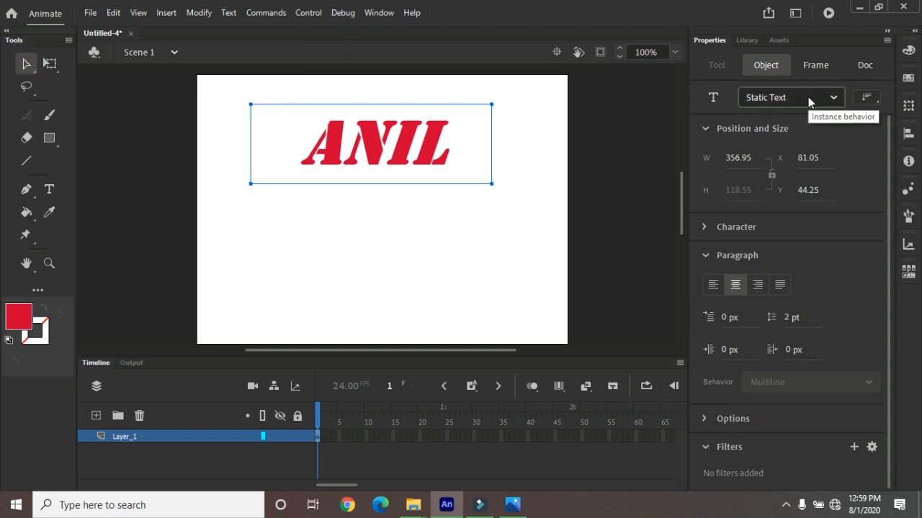
pyautogui.click(831, 97)
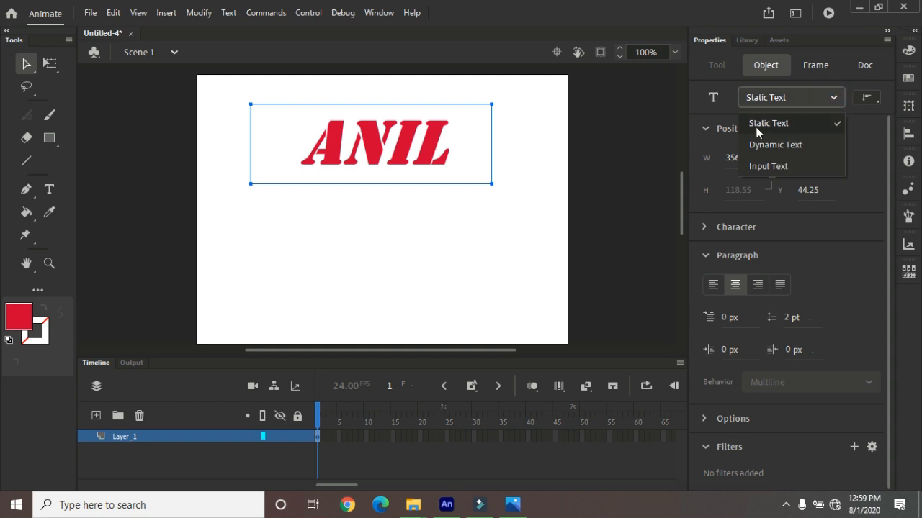
pyautogui.click(770, 167)
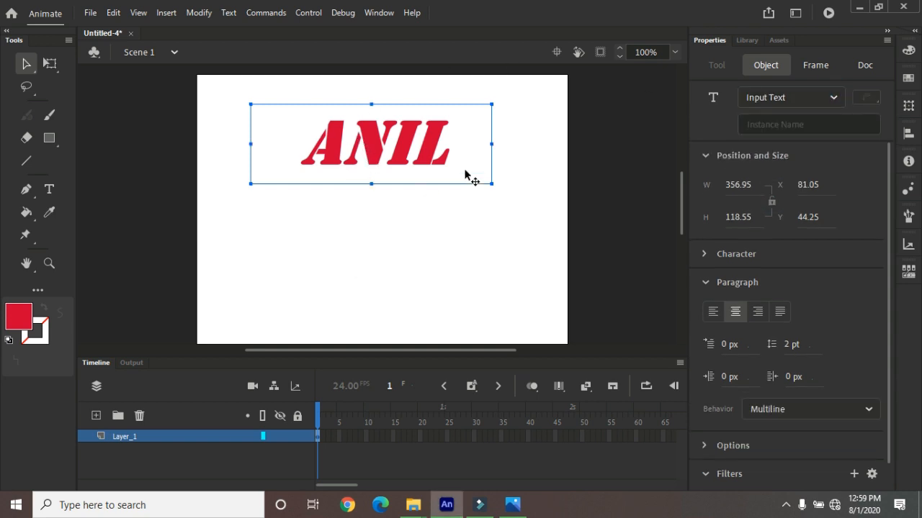
pyautogui.click(229, 12)
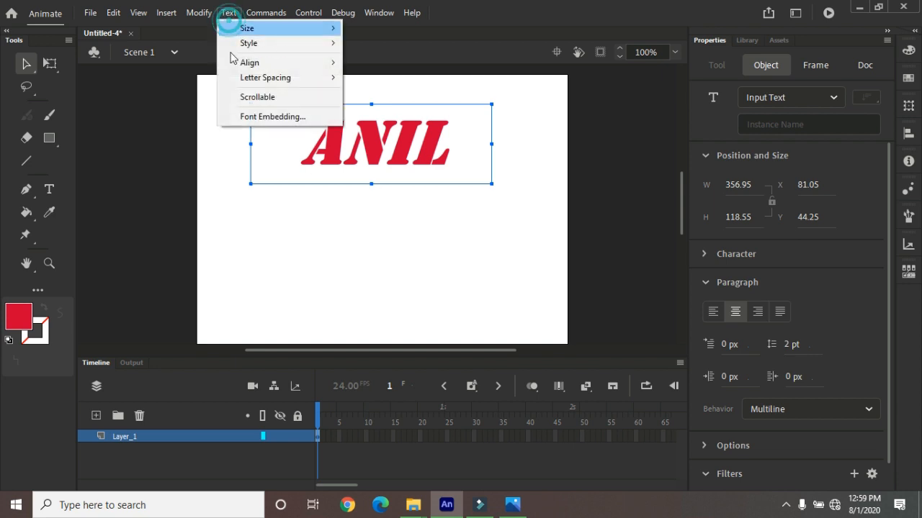
pyautogui.click(258, 99)
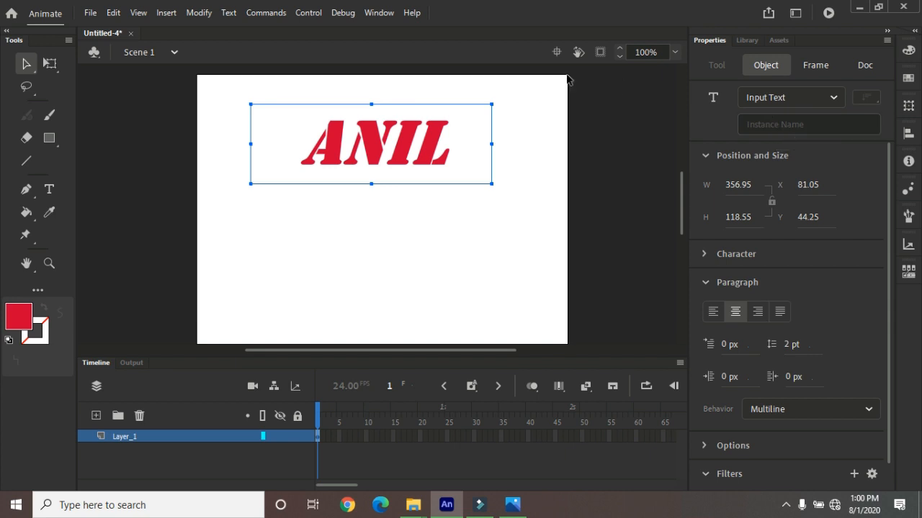
pyautogui.click(25, 66)
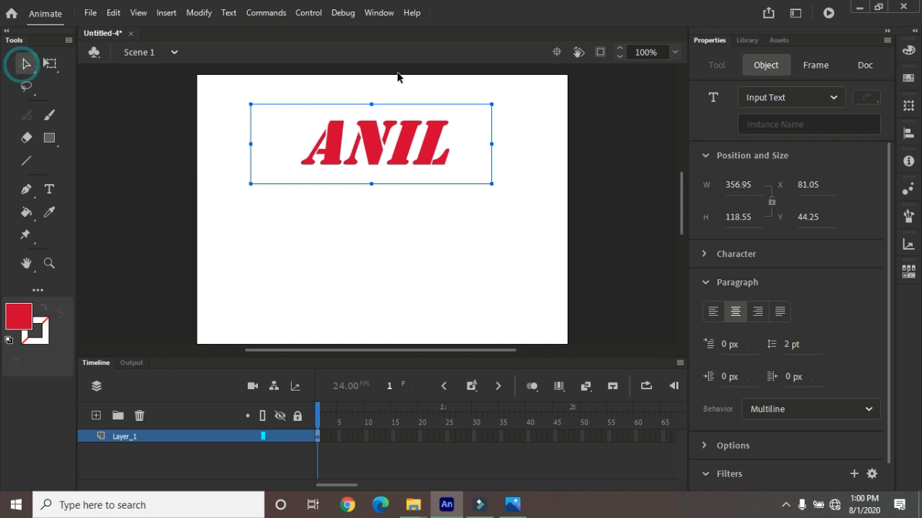
pyautogui.click(268, 14)
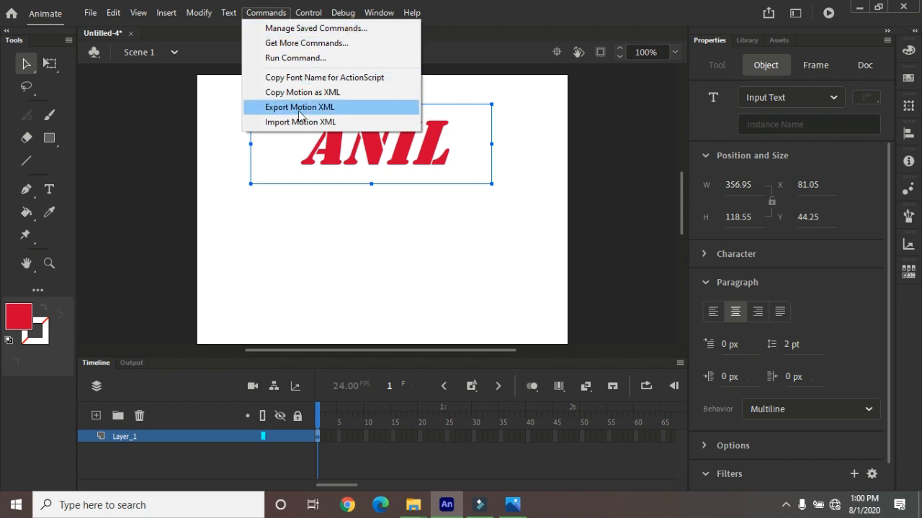
pyautogui.moveTo(308, 14)
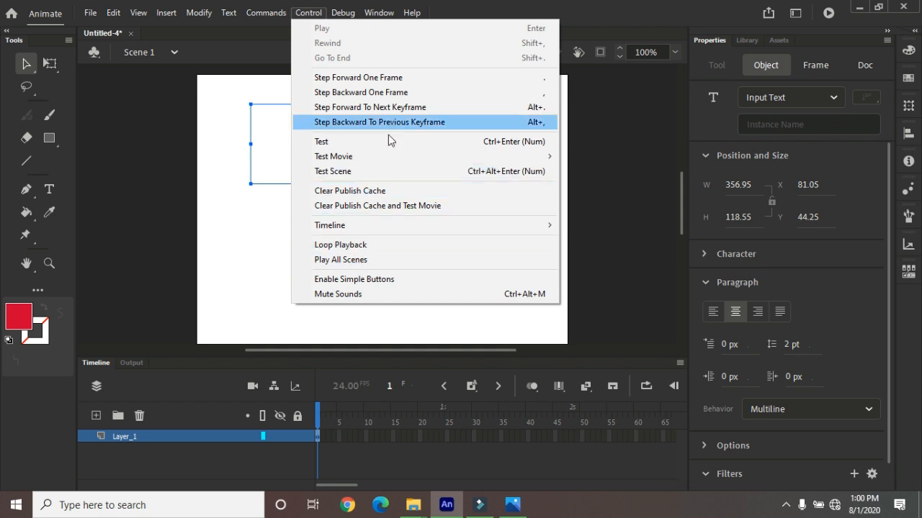
pyautogui.moveTo(340, 14)
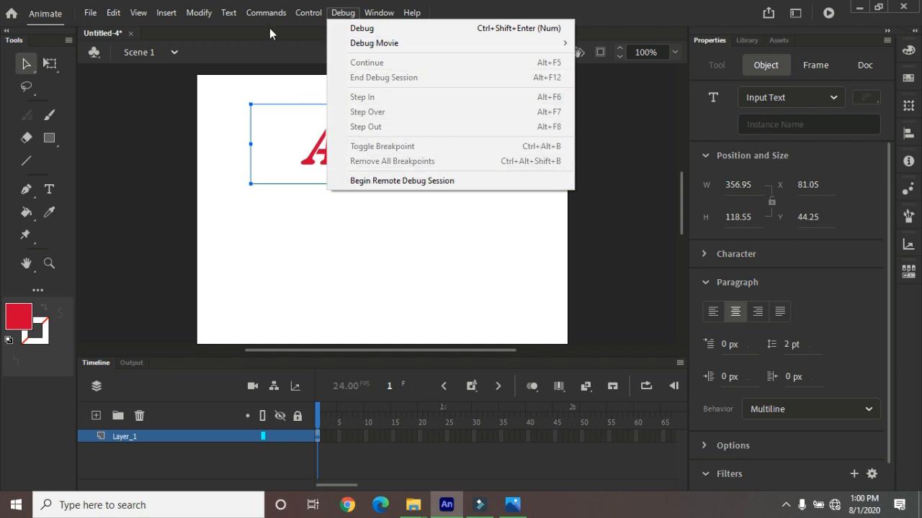
pyautogui.moveTo(229, 16)
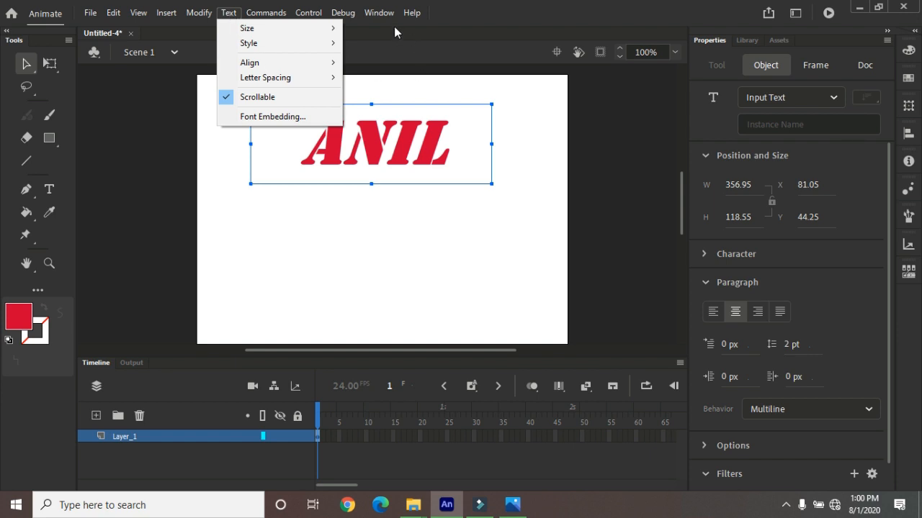
pyautogui.moveTo(387, 12)
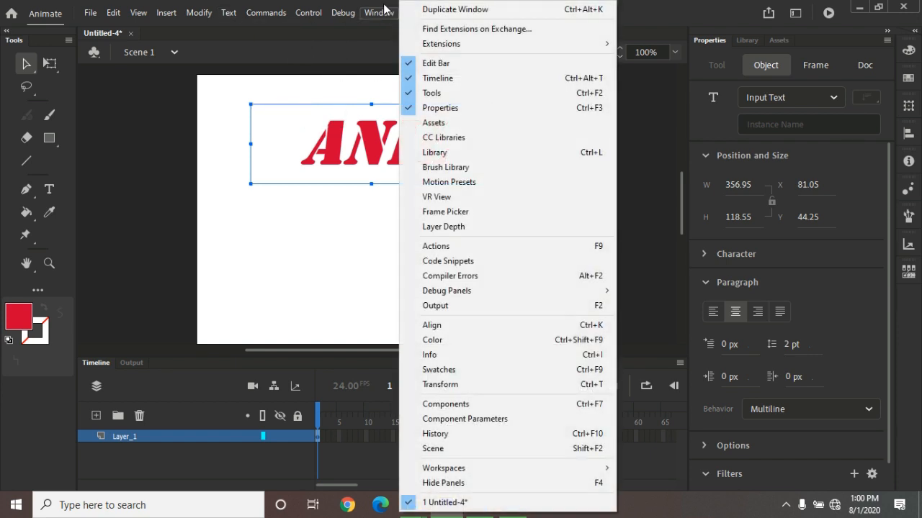
pyautogui.click(479, 339)
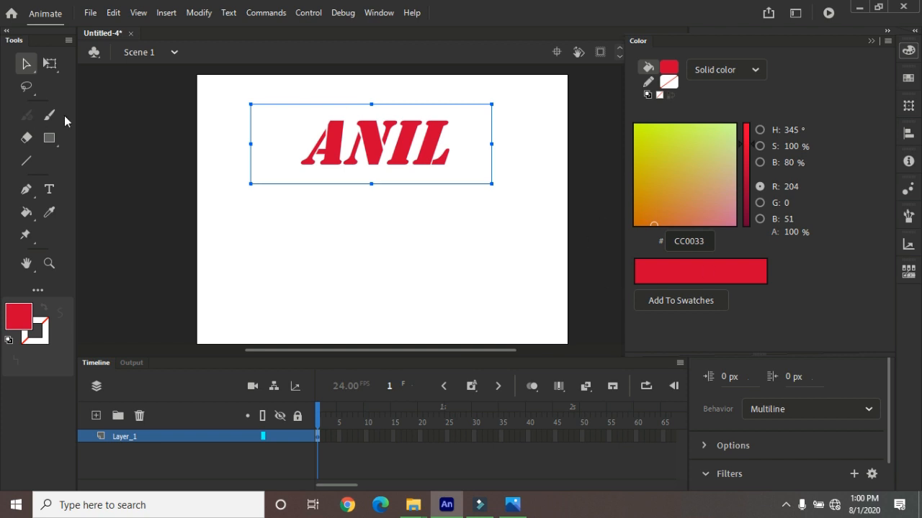
# Delete the text box and draw a red, strokeless square about 144 px wide near the middle of the stage
pyautogui.press('Delete')
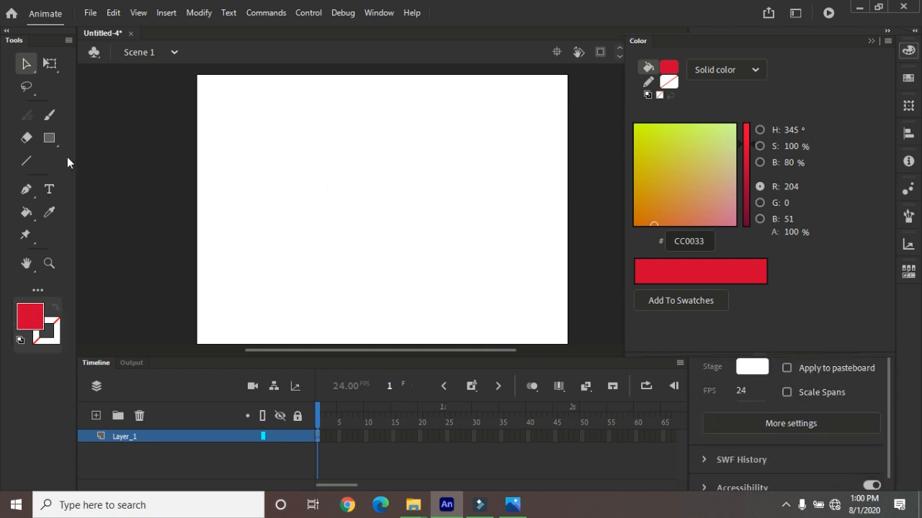
pyautogui.click(49, 138)
pyautogui.moveTo(324, 153); pyautogui.dragTo(422, 250)
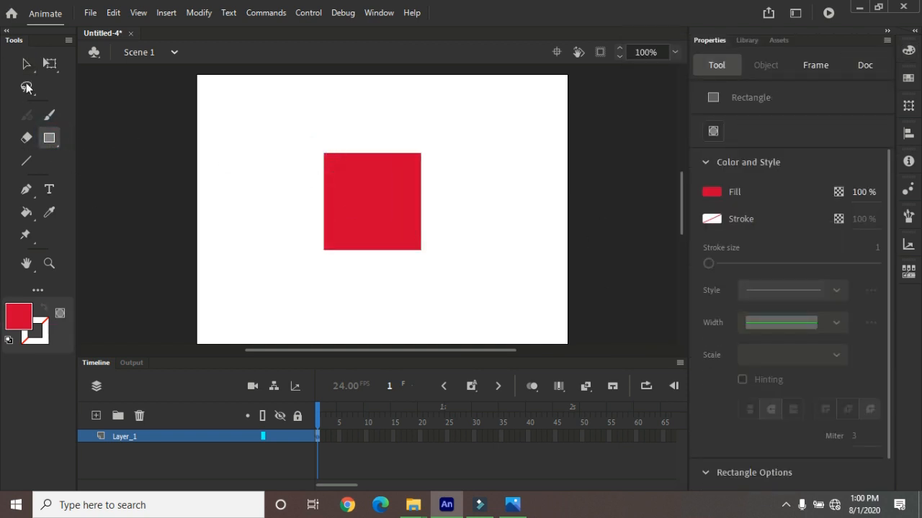
# Match the red square's width and height to the stage and center it horizontally and vertically on it
pyautogui.click(26, 63)
pyautogui.click(406, 210)
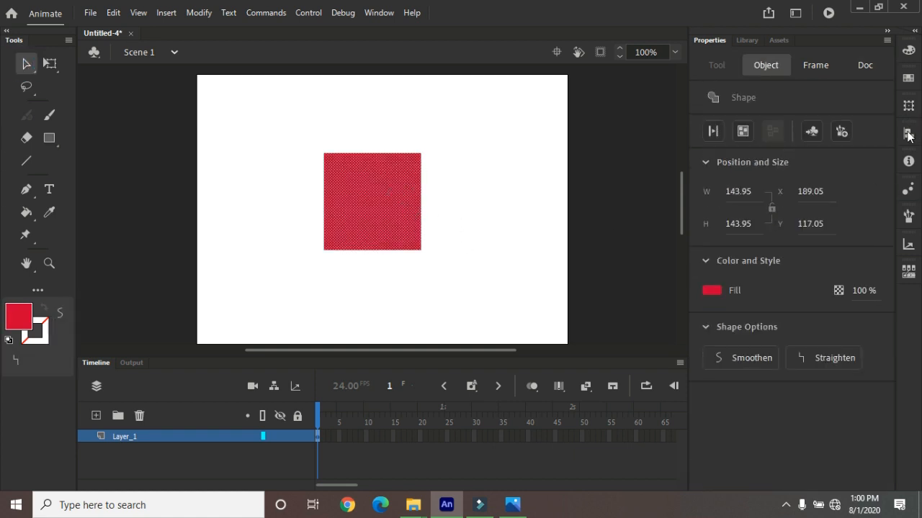
pyautogui.click(908, 131)
pyautogui.click(771, 219)
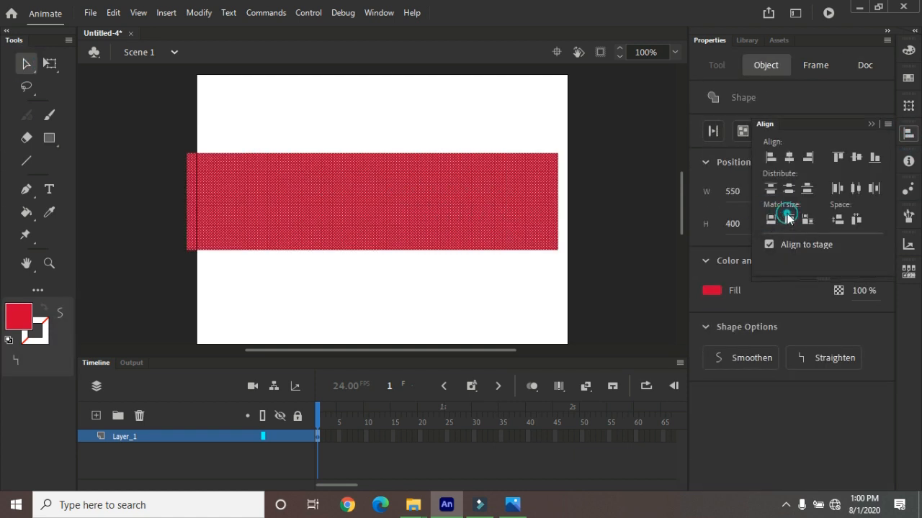
pyautogui.click(789, 219)
pyautogui.click(789, 188)
pyautogui.click(790, 157)
pyautogui.click(90, 13)
pyautogui.moveTo(205, 213)
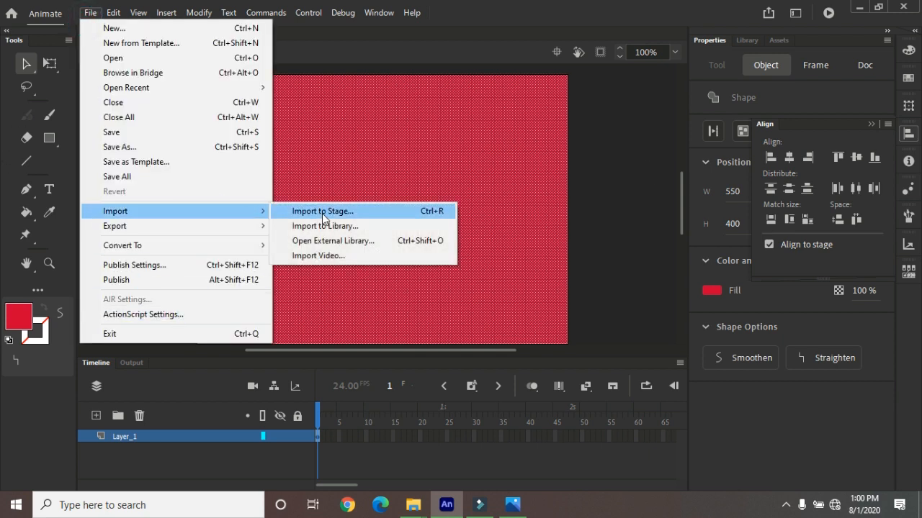
pyautogui.click(324, 211)
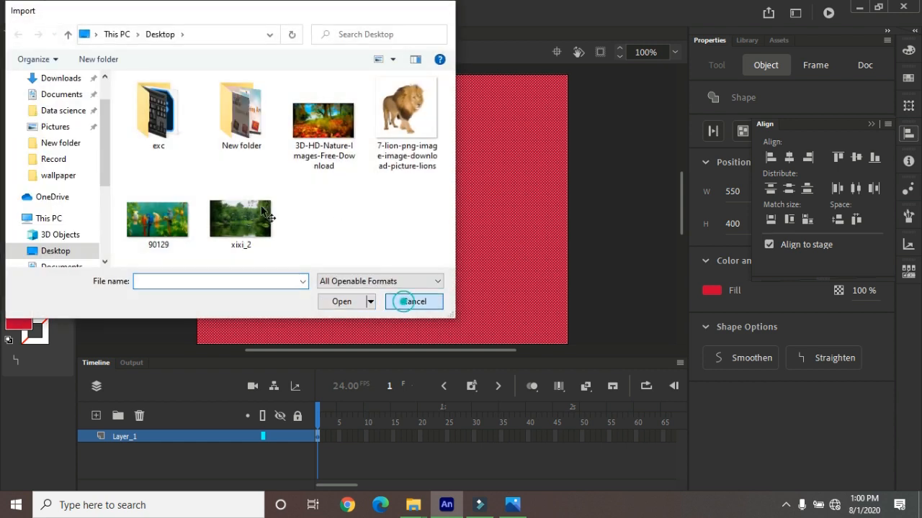
pyautogui.click(409, 301)
# Import the 3D-HD-Nature-Images-Free-Download picture from the Desktop into the library
pyautogui.click(90, 13)
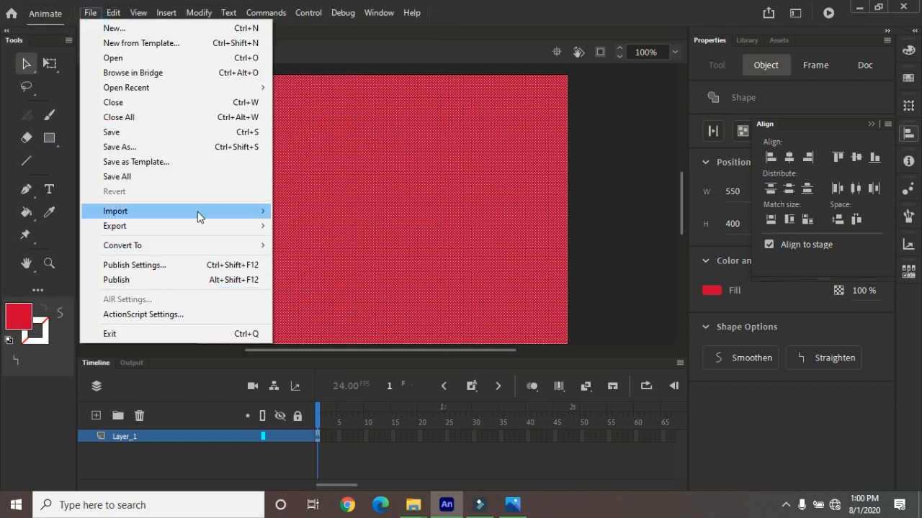
pyautogui.click(200, 216)
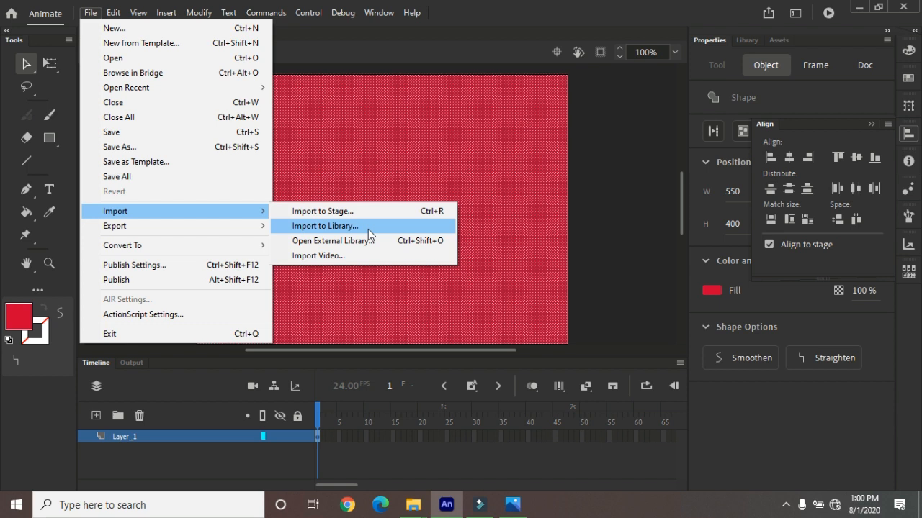
pyautogui.click(367, 227)
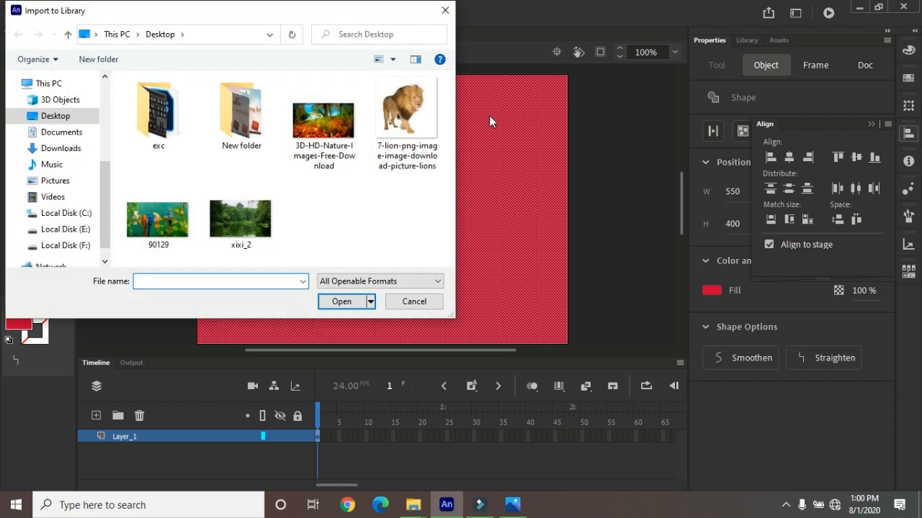
pyautogui.click(311, 125)
pyautogui.click(341, 302)
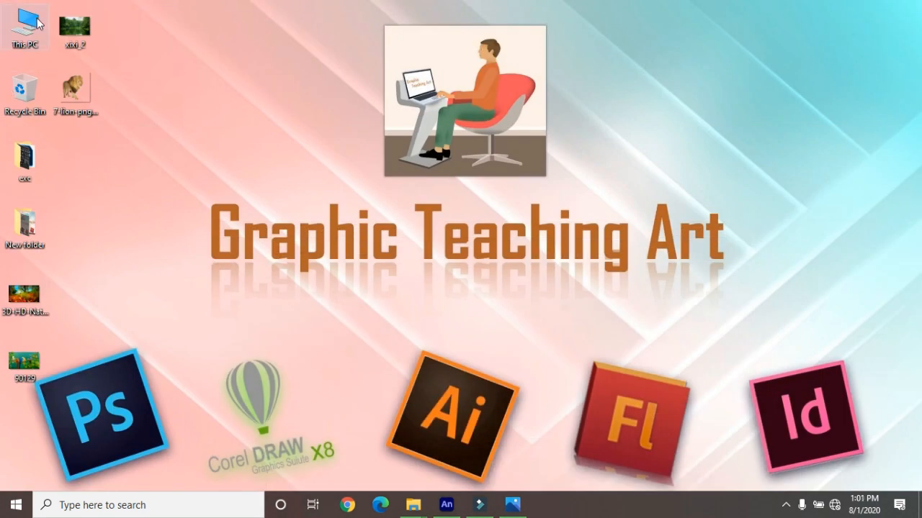
# Switch to File Explorer at This PC, turn on the display of hidden items, and minimize the window
pyautogui.doubleClick(37, 24)
pyautogui.click(294, 10)
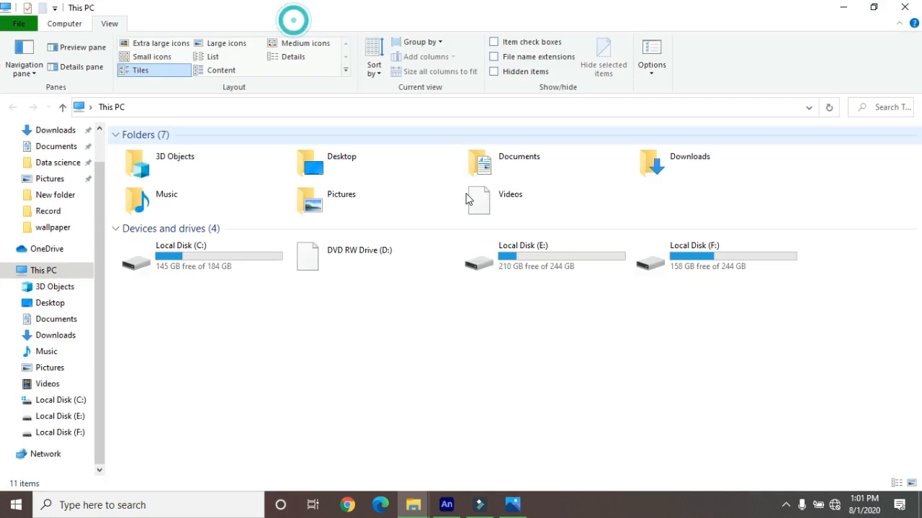
pyautogui.click(494, 71)
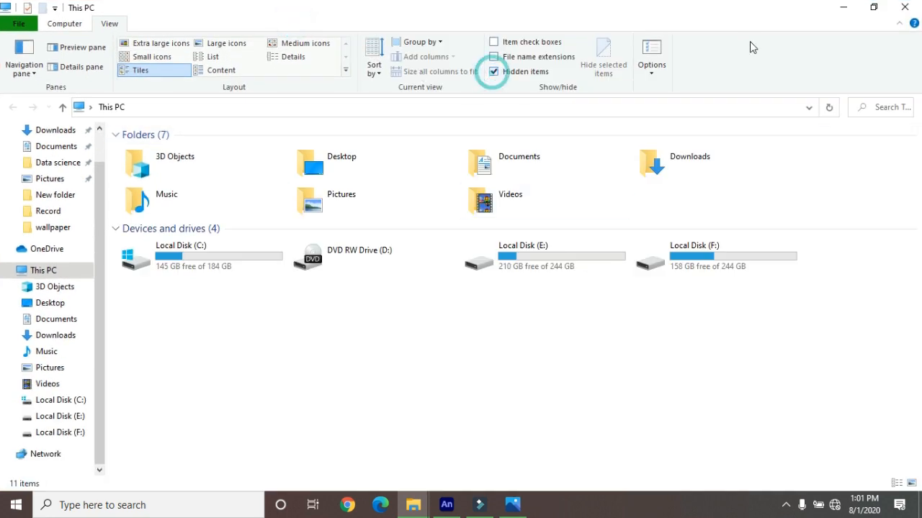
pyautogui.click(843, 8)
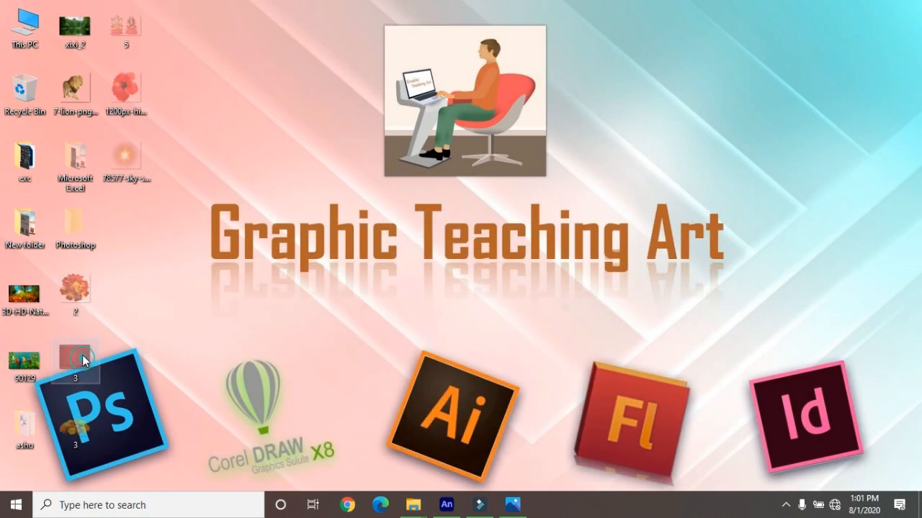
# Remove the Read-only and Hidden attributes from the red JPG image named 3 on the desktop
pyautogui.rightClick(85, 362)
pyautogui.click(120, 478)
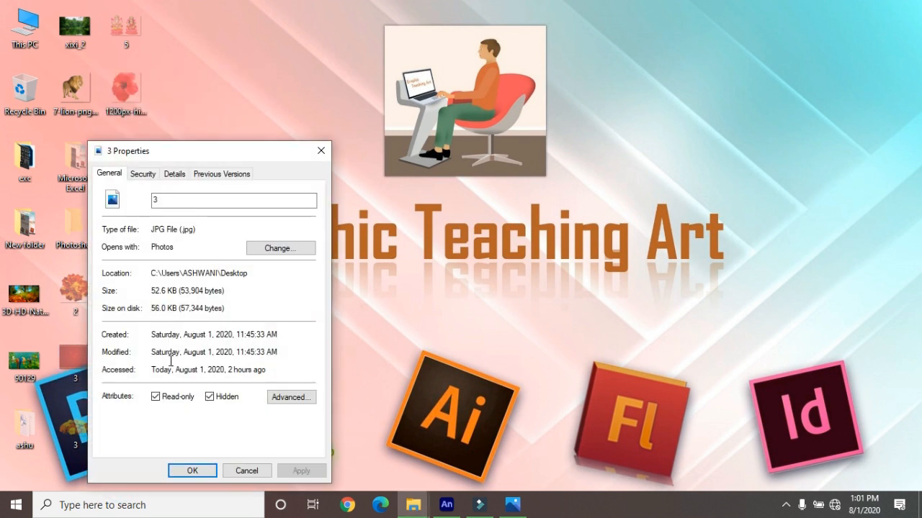
pyautogui.click(155, 397)
pyautogui.click(209, 397)
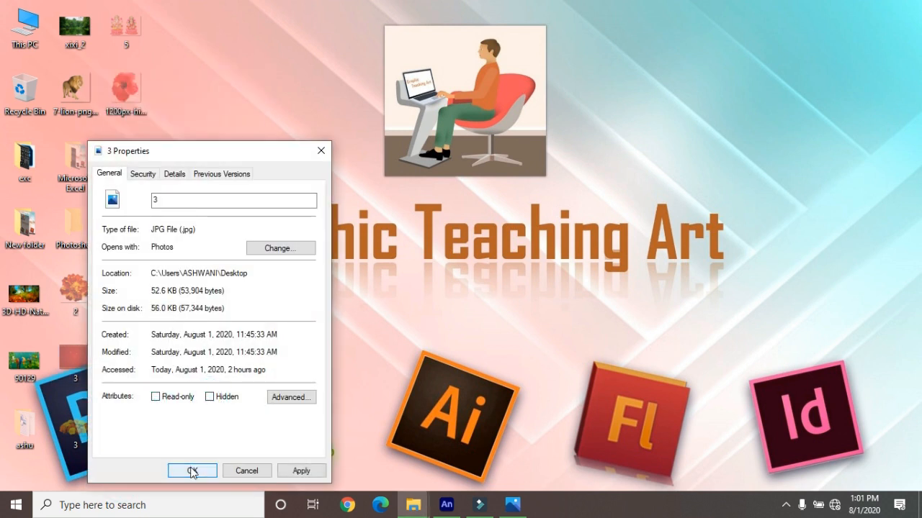
pyautogui.click(192, 471)
# Turn off the display of hidden items in This PC and move image 3 beneath the lion image on the desktop
pyautogui.doubleClick(25, 28)
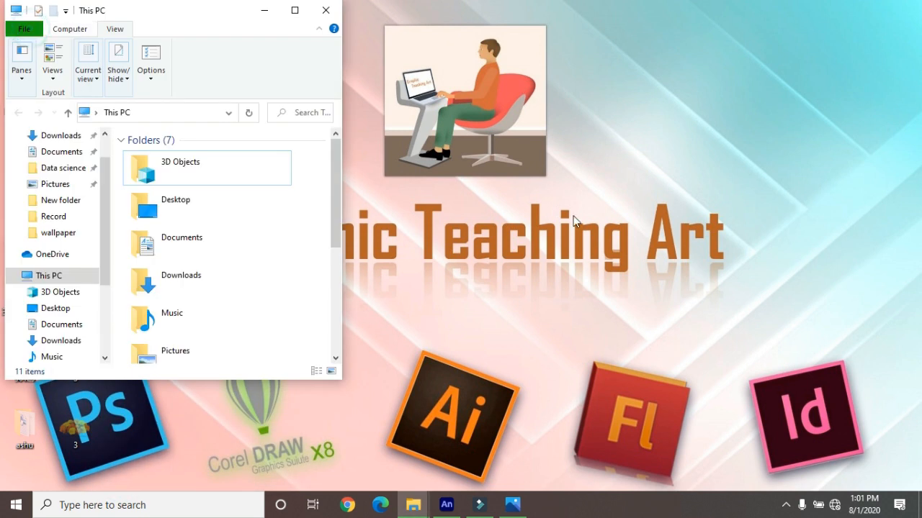
pyautogui.click(302, 12)
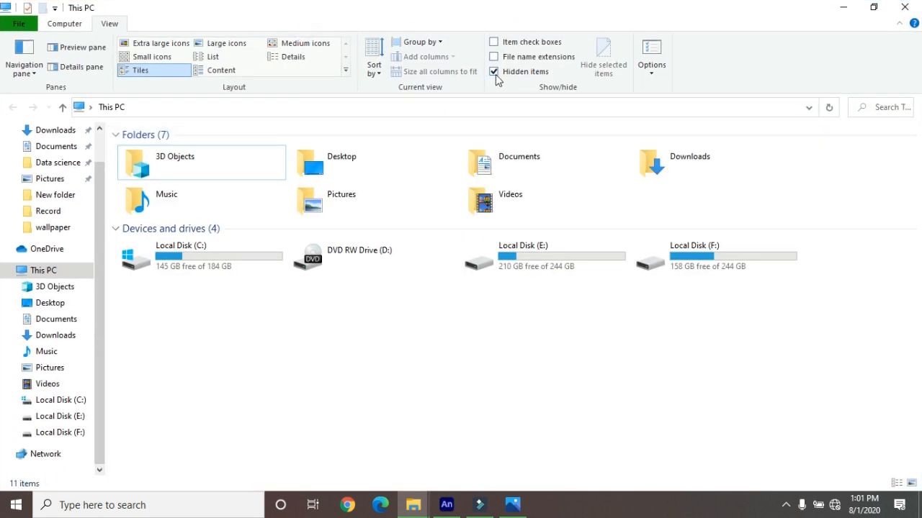
pyautogui.click(904, 7)
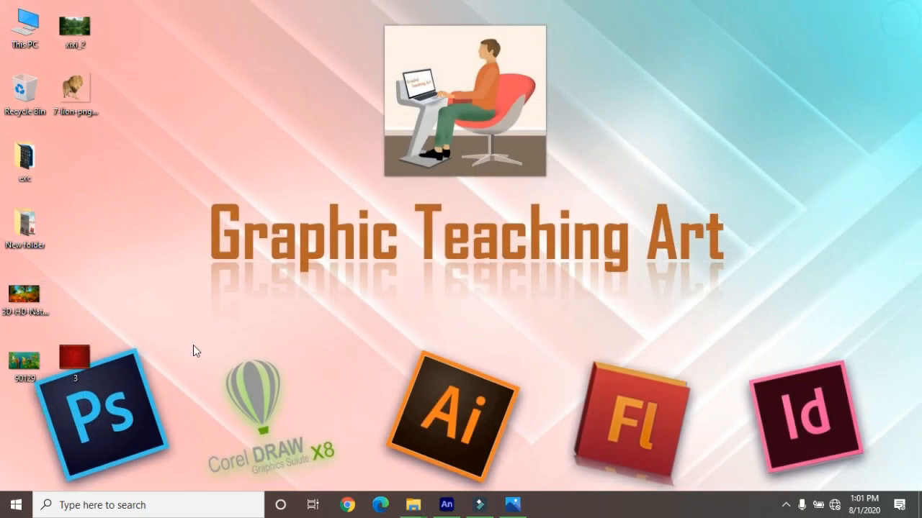
pyautogui.moveTo(87, 187); pyautogui.dragTo(88, 188)
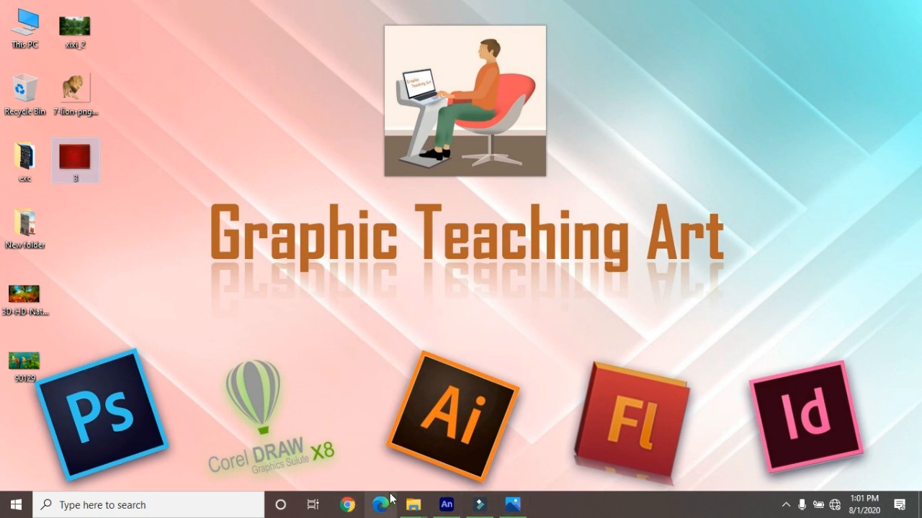
# Switch back to Animate and import image 3 from the Desktop into the library
pyautogui.click(445, 506)
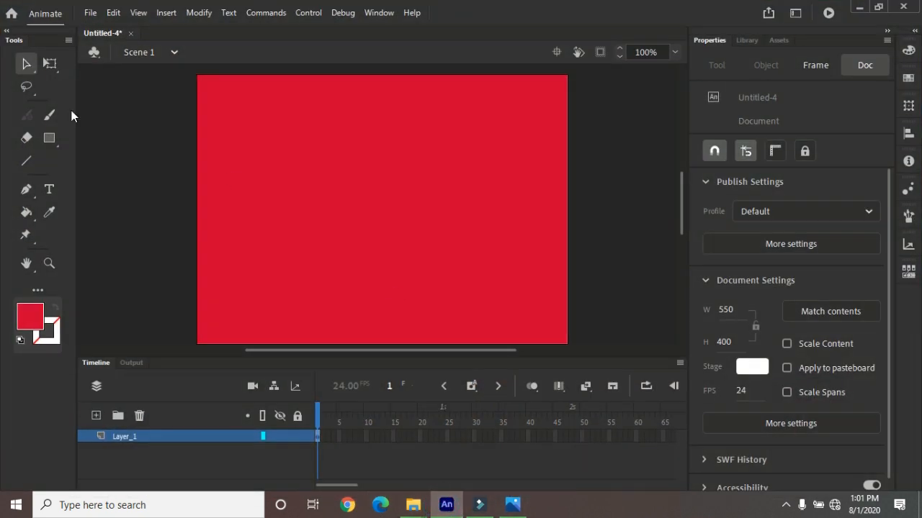
pyautogui.click(91, 13)
pyautogui.moveTo(202, 210)
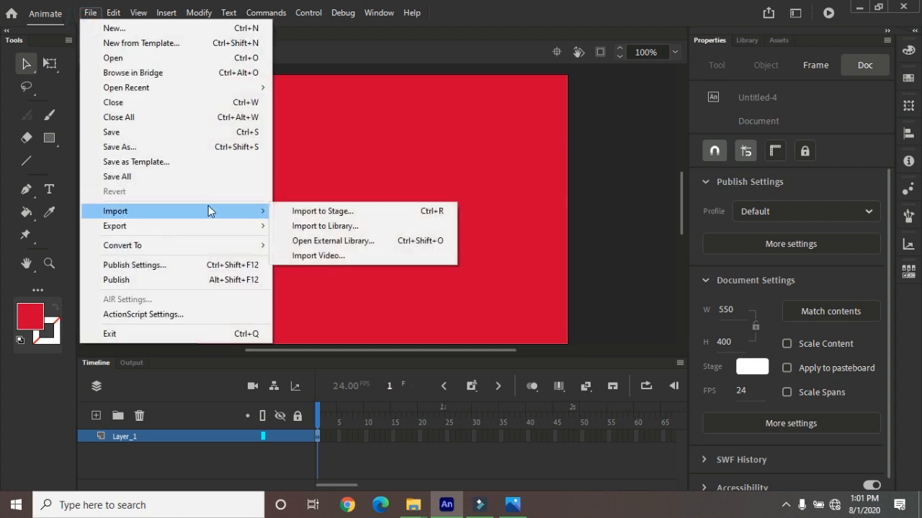
pyautogui.click(326, 226)
pyautogui.click(323, 117)
pyautogui.click(332, 305)
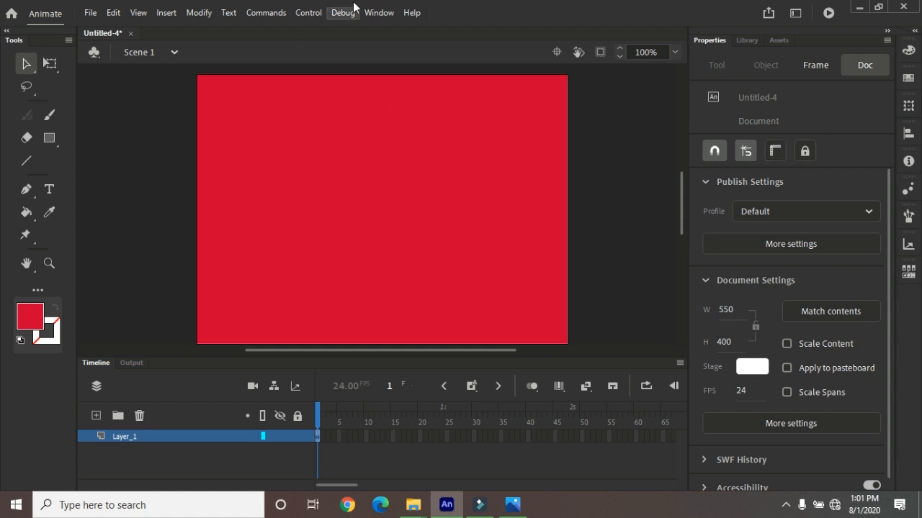
# Change the stage-filling red rectangle's fill from a solid color to a linear gradient
pyautogui.click(379, 13)
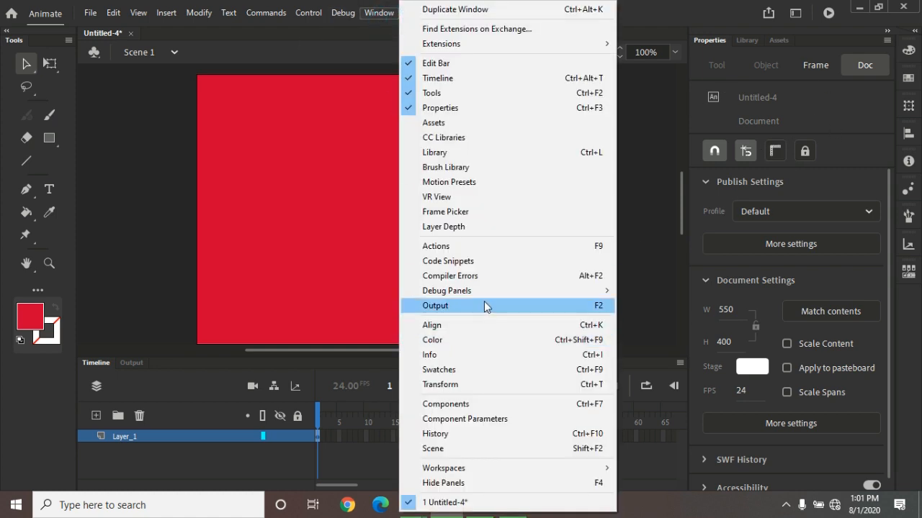
pyautogui.click(481, 339)
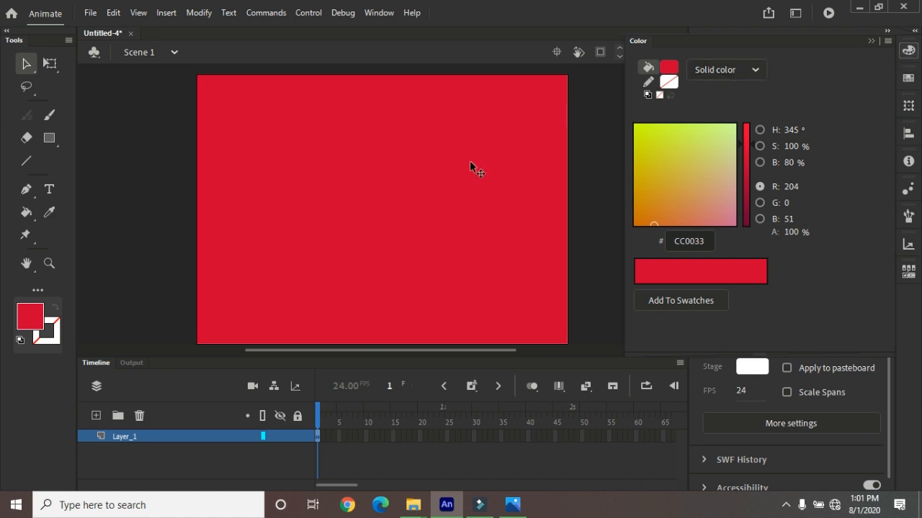
pyautogui.click(410, 175)
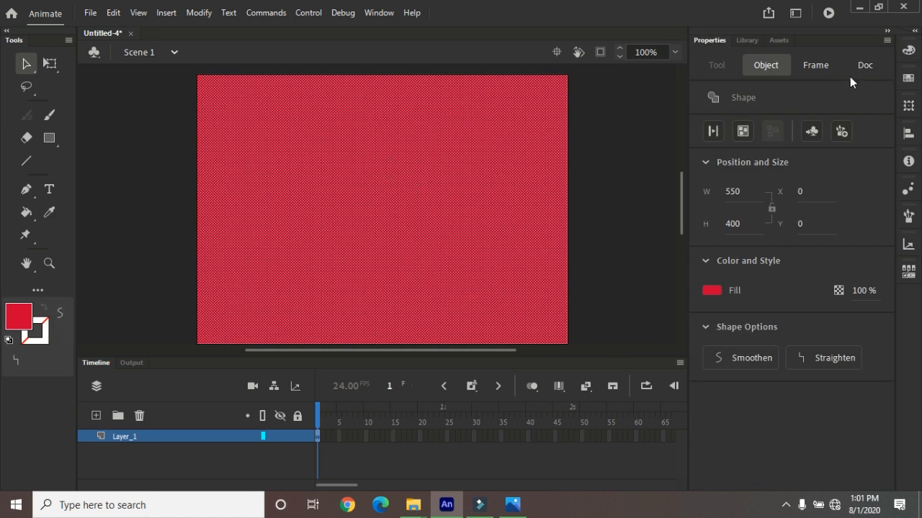
pyautogui.click(909, 51)
pyautogui.click(749, 70)
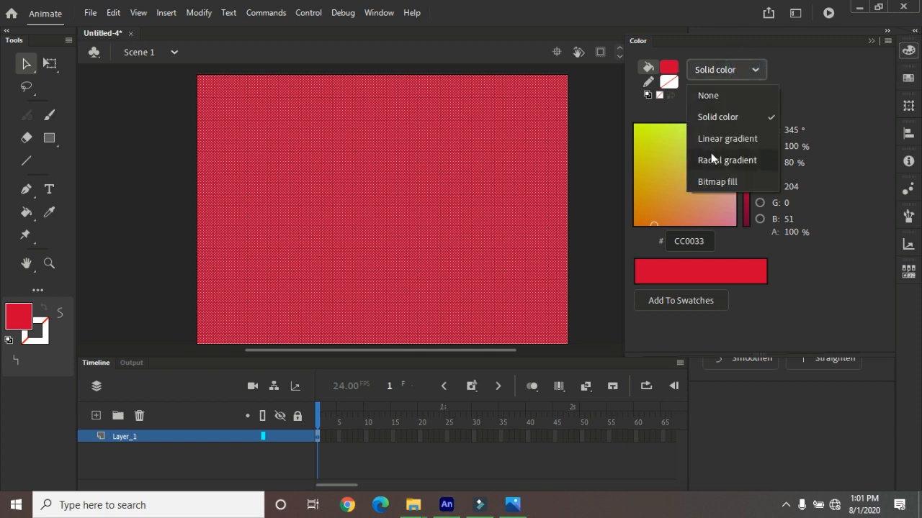
pyautogui.click(713, 138)
pyautogui.click(728, 70)
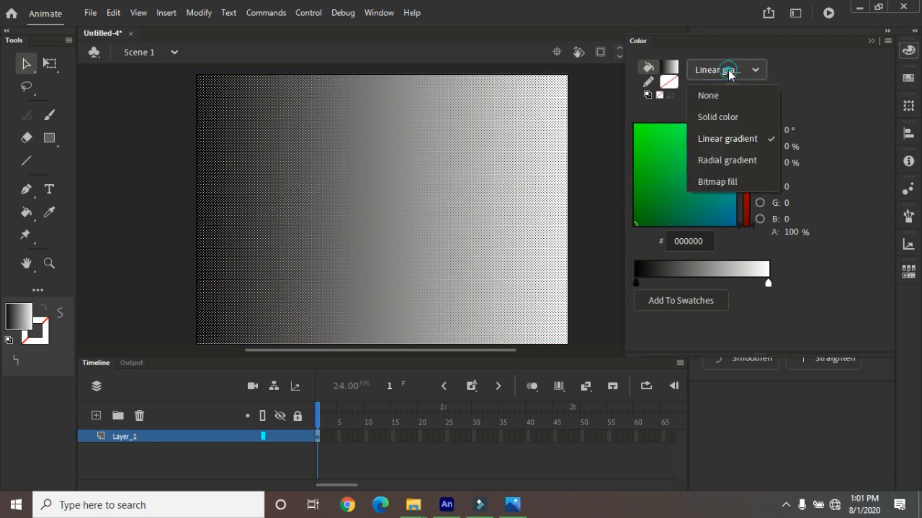
pyautogui.click(821, 86)
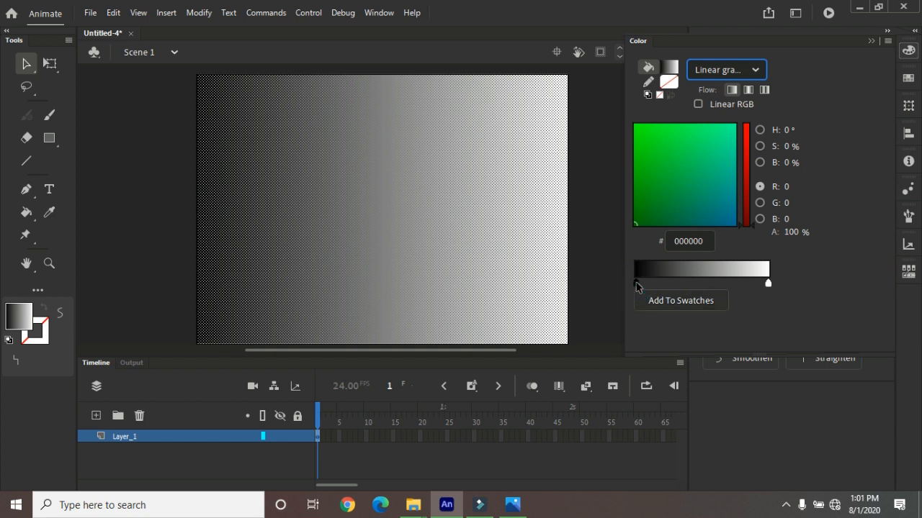
# Color the gradient's starting stop green 008C39 and add a red B93020 stop between it and the white end
pyautogui.click(656, 169)
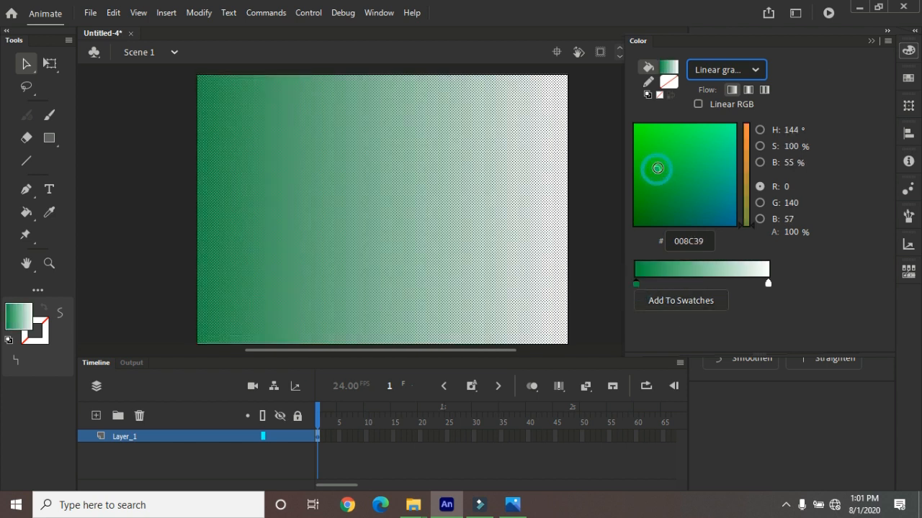
pyautogui.click(686, 282)
pyautogui.click(646, 205)
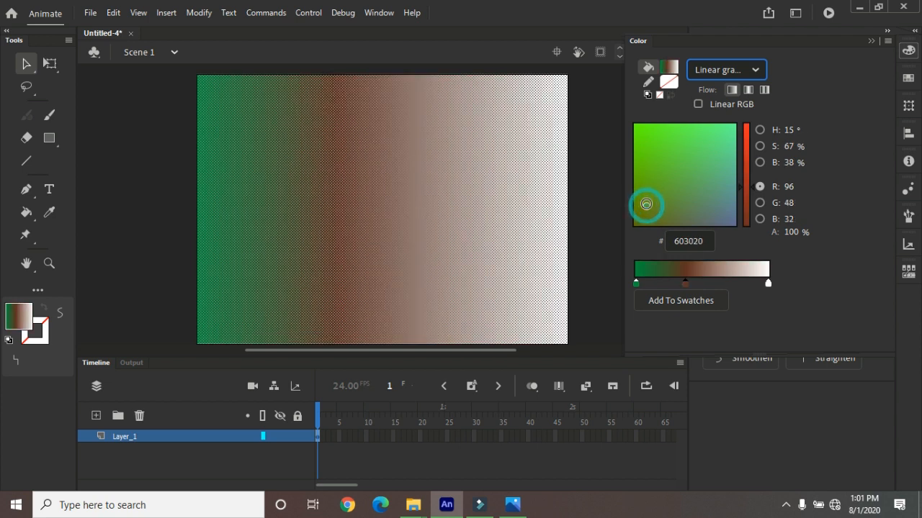
pyautogui.click(746, 152)
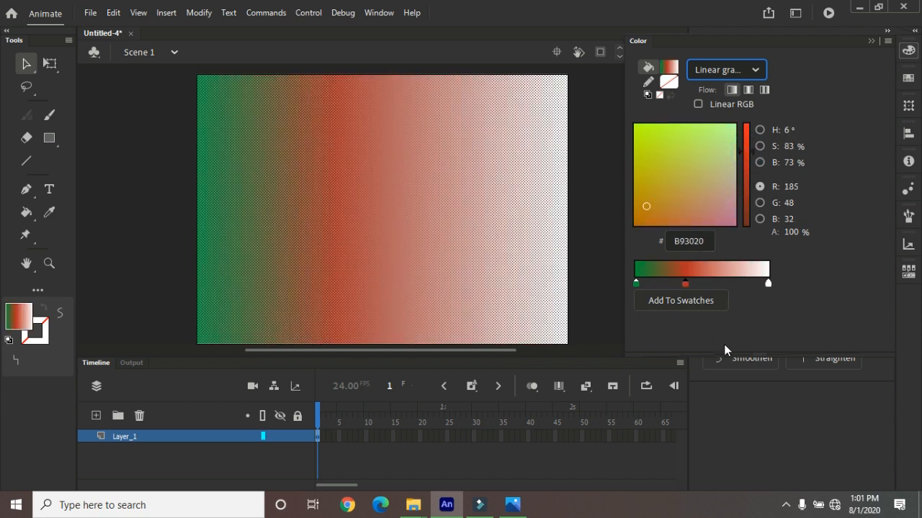
# Add a pink E06399 stop between the gradient's red and white stops, and remove that stop
pyautogui.click(731, 284)
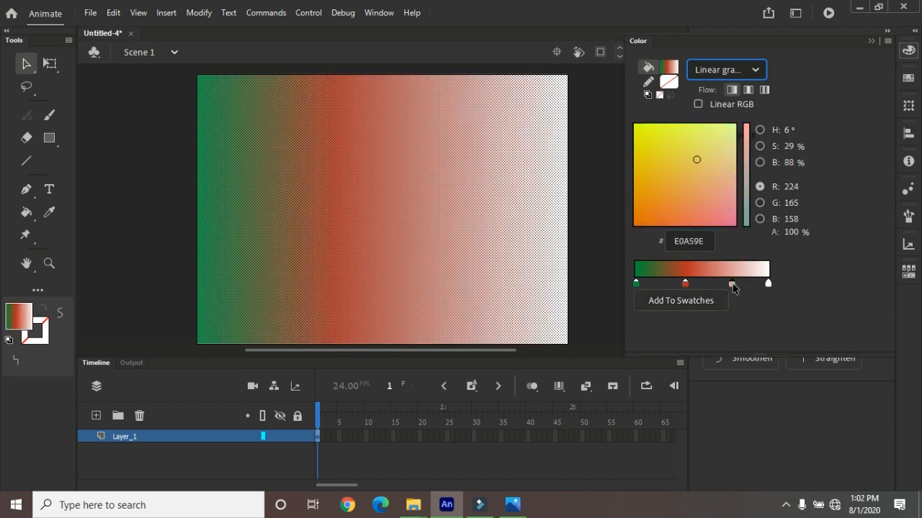
pyautogui.click(694, 185)
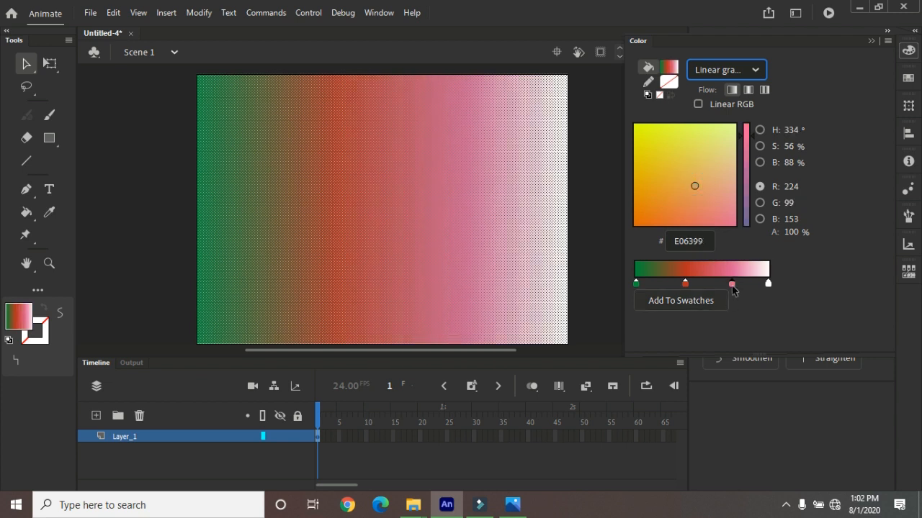
pyautogui.moveTo(731, 284); pyautogui.dragTo(734, 313)
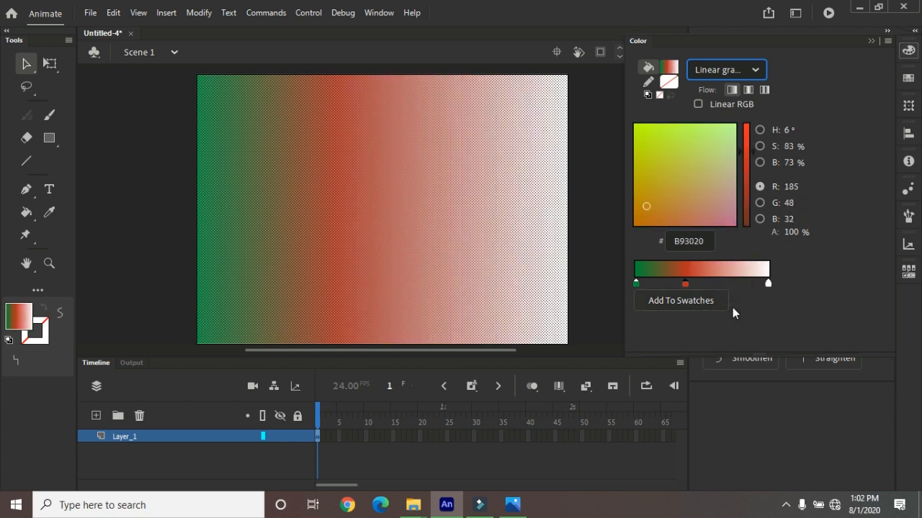
# Change the rectangle's linear gradient fill to a radial gradient
pyautogui.click(726, 72)
pyautogui.click(725, 72)
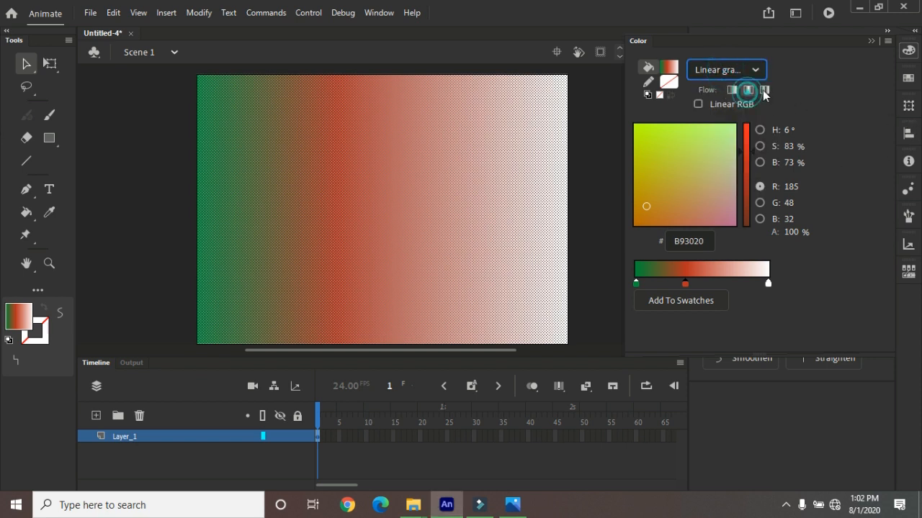
pyautogui.click(749, 72)
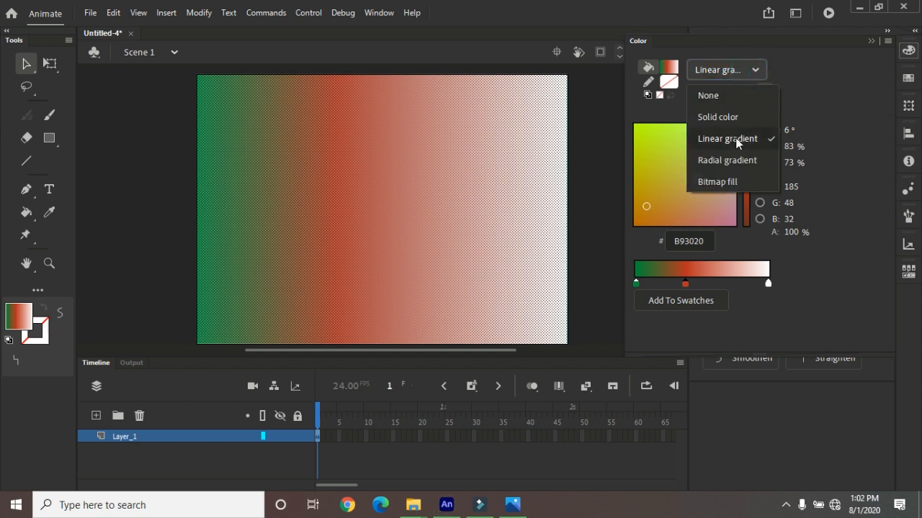
pyautogui.click(722, 164)
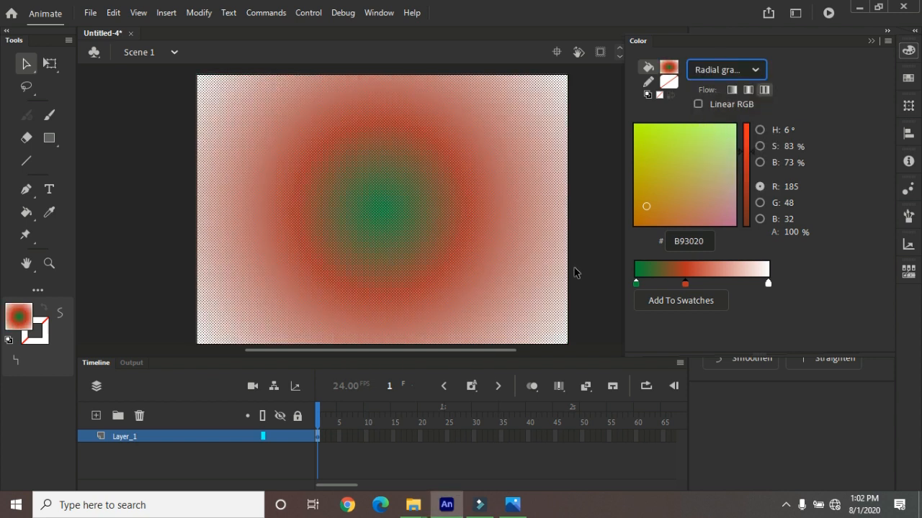
# Change the rectangle's fill to a bitmap fill using the red patterned image, and deselect the rectangle
pyautogui.click(742, 72)
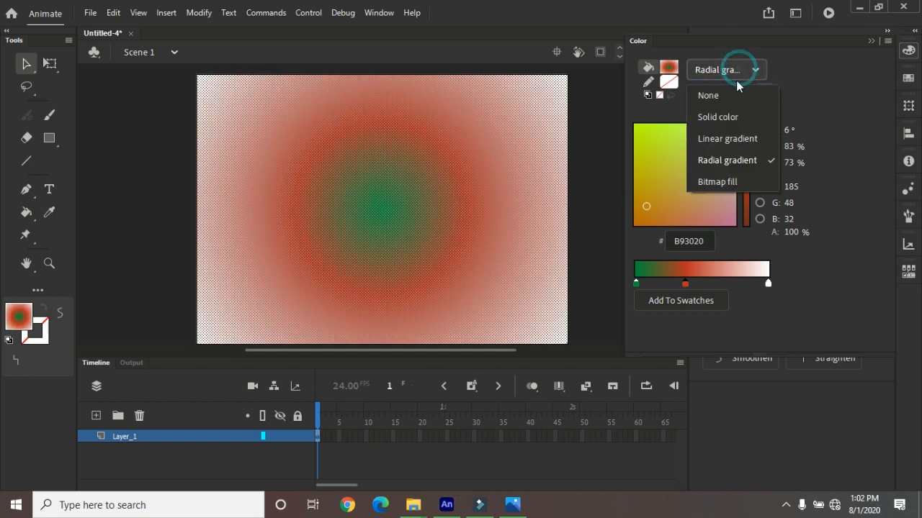
pyautogui.click(712, 184)
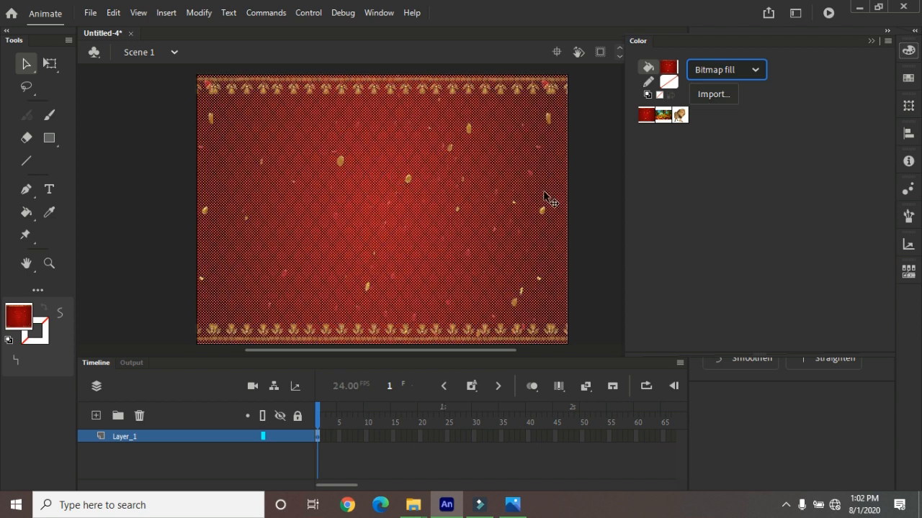
pyautogui.click(603, 157)
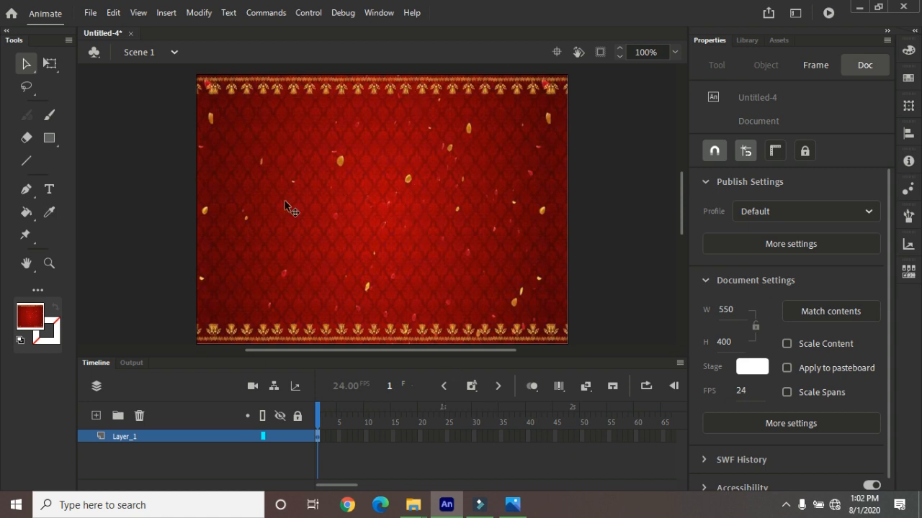
# Try to switch the bitmap fill to the autumn forest image and the lion image with nothing selected
pyautogui.click(908, 51)
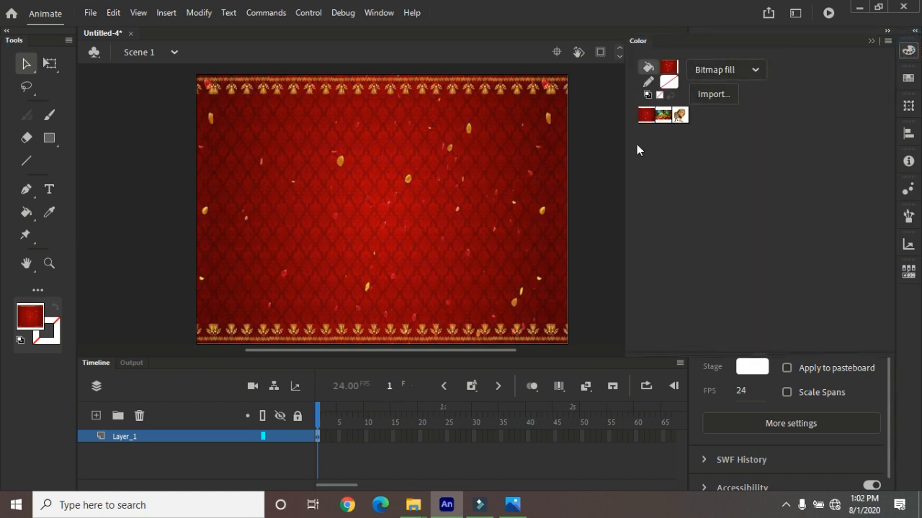
pyautogui.click(666, 113)
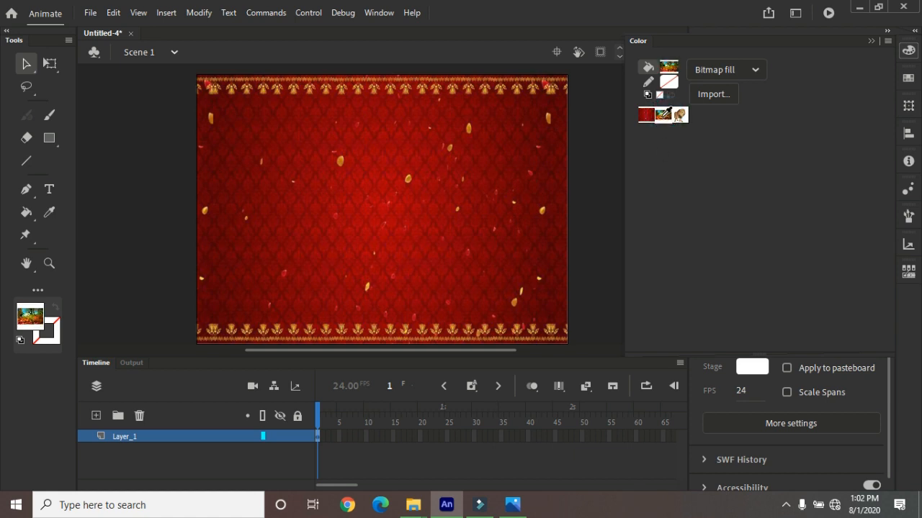
pyautogui.click(735, 69)
pyautogui.click(737, 71)
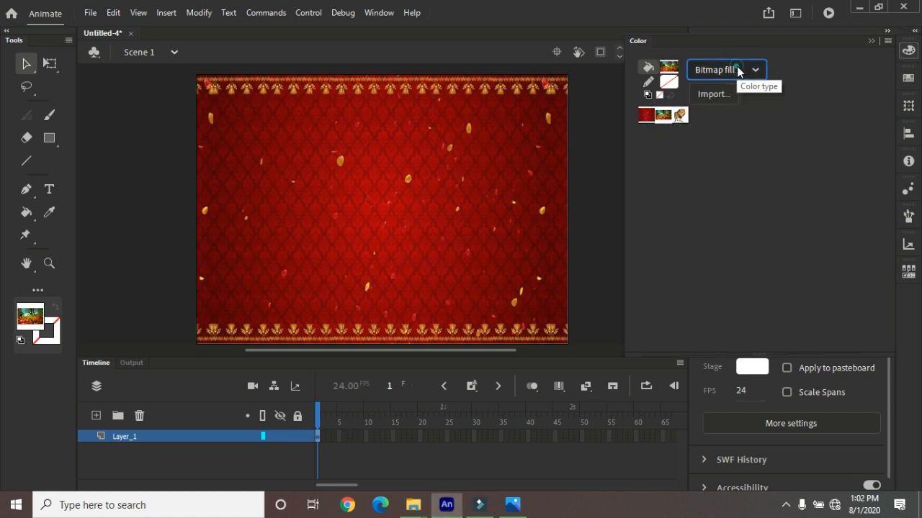
pyautogui.click(680, 114)
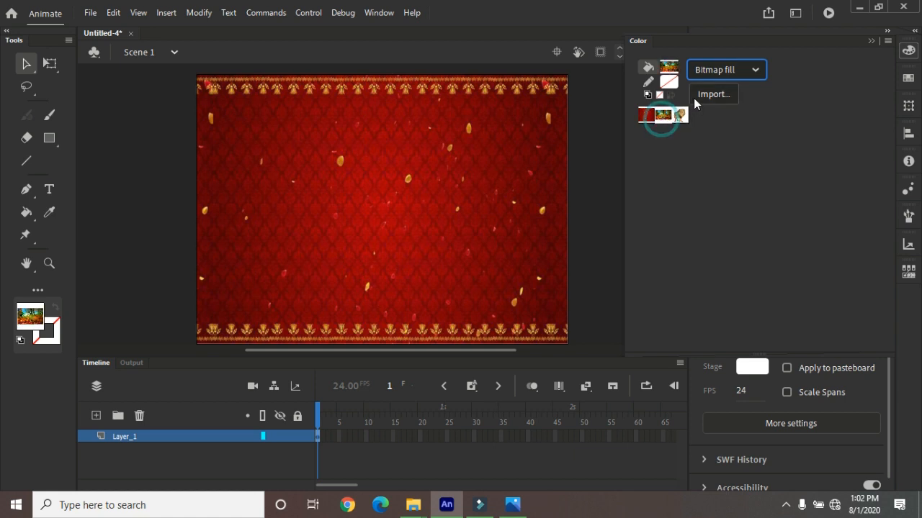
# Select the rectangle, fill it with the autumn forest bitmap, and switch it back to the red patterned bitmap
pyautogui.click(469, 156)
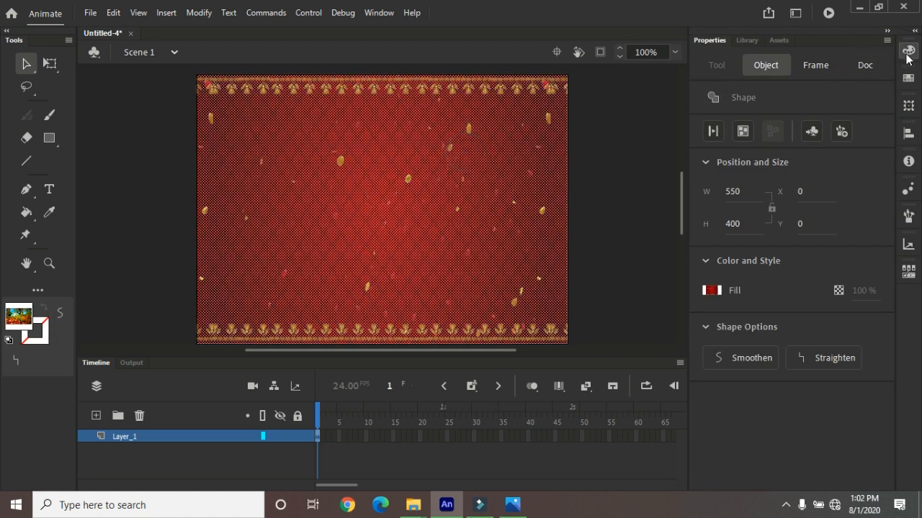
pyautogui.click(909, 50)
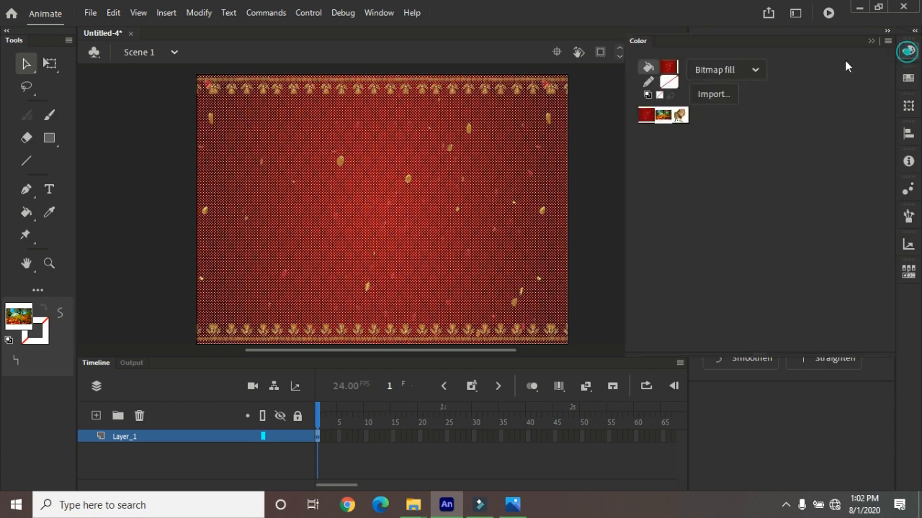
pyautogui.click(664, 114)
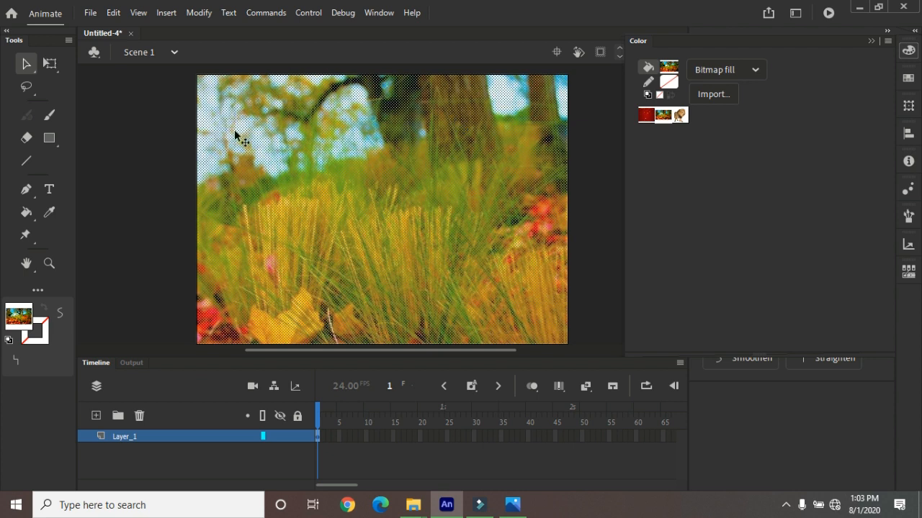
pyautogui.click(647, 113)
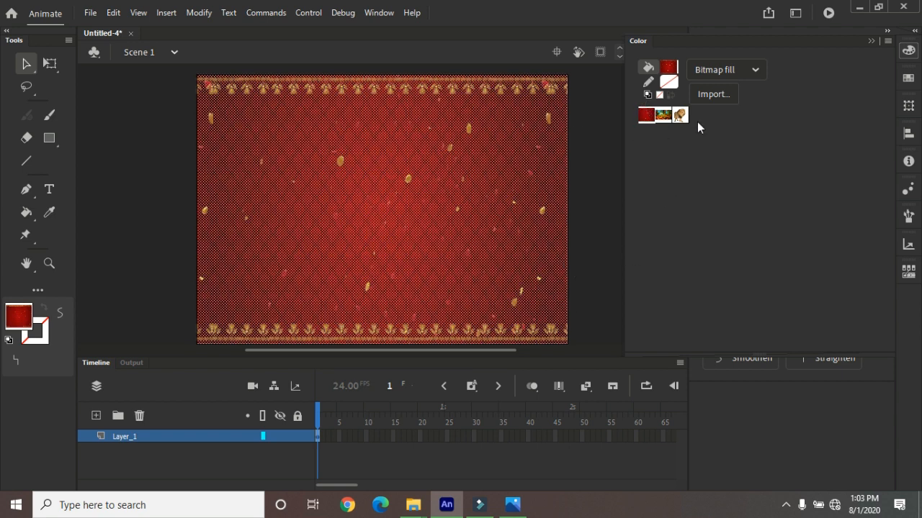
pyautogui.click(24, 69)
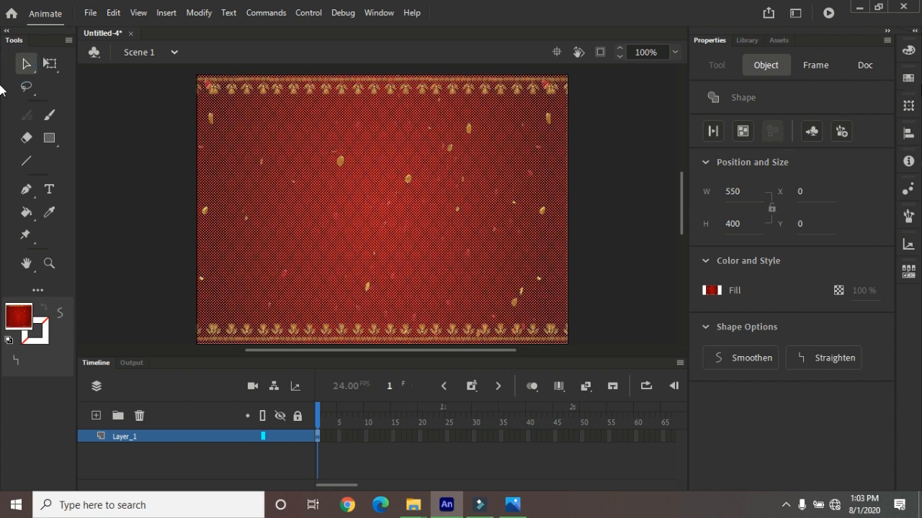
# Fill the selected rectangle with the red-to-black radial gradient from the default swatches
pyautogui.click(906, 80)
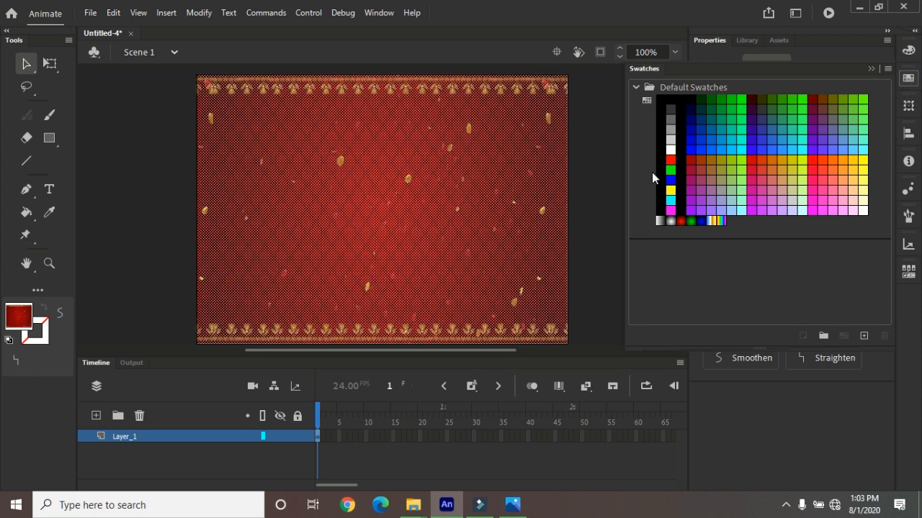
pyautogui.click(22, 319)
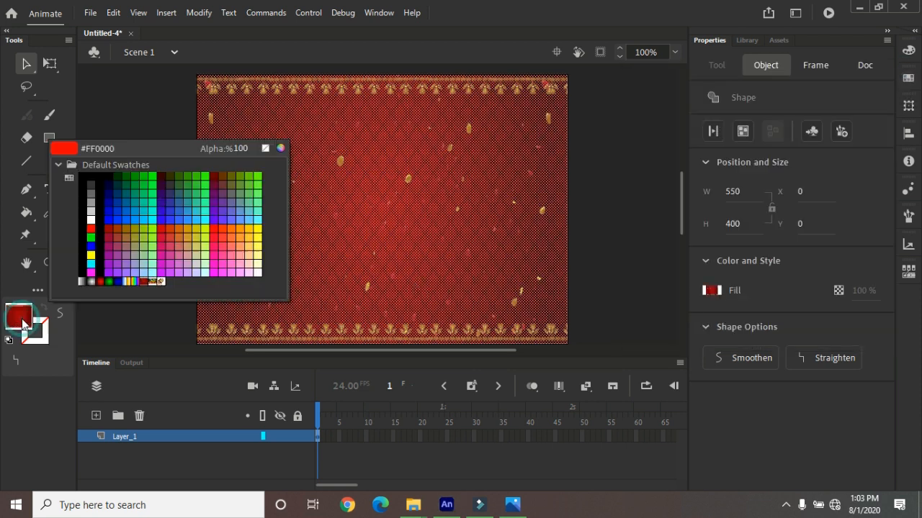
pyautogui.click(104, 283)
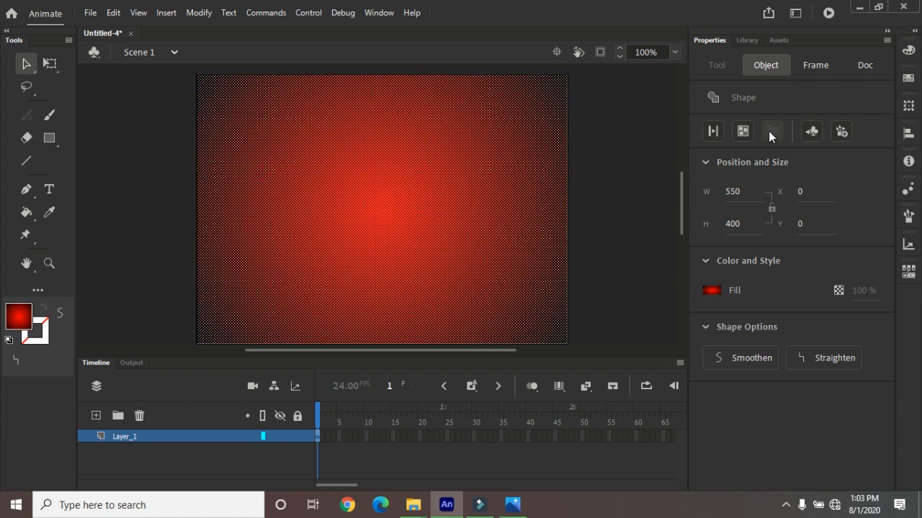
# Examine the Transform settings, the rectangle's Free Transform handles and the Line art category of the brush library
pyautogui.click(908, 104)
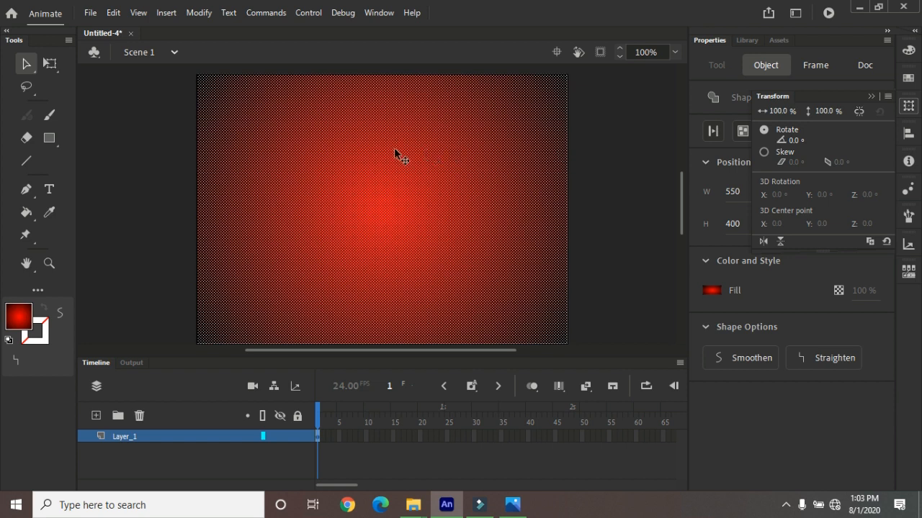
pyautogui.click(48, 67)
pyautogui.click(48, 67)
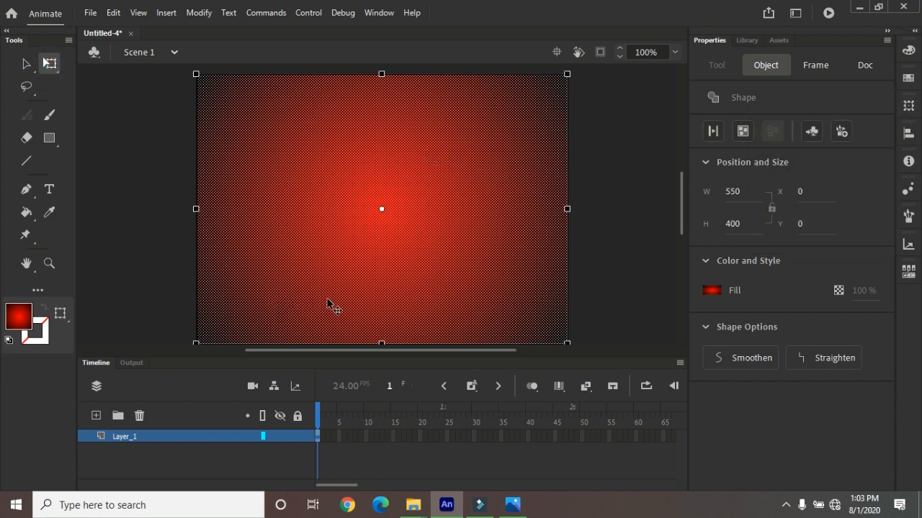
pyautogui.click(909, 216)
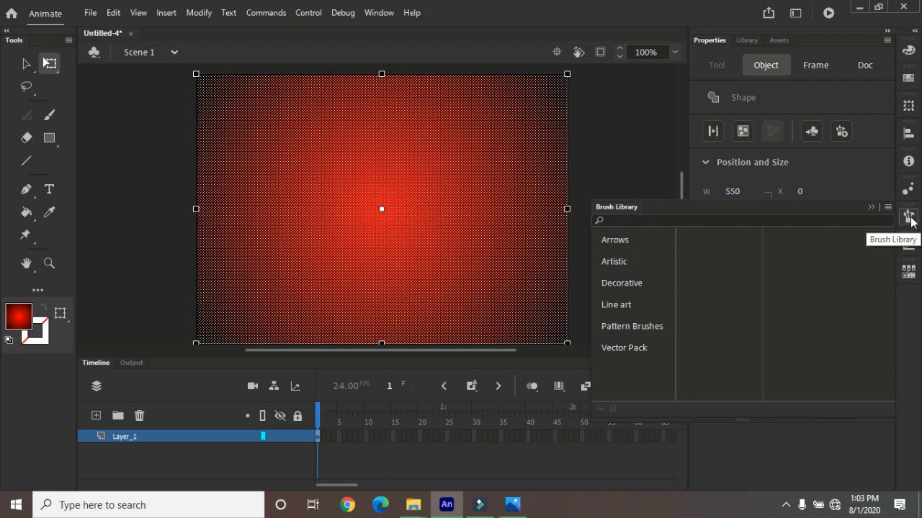
pyautogui.click(632, 304)
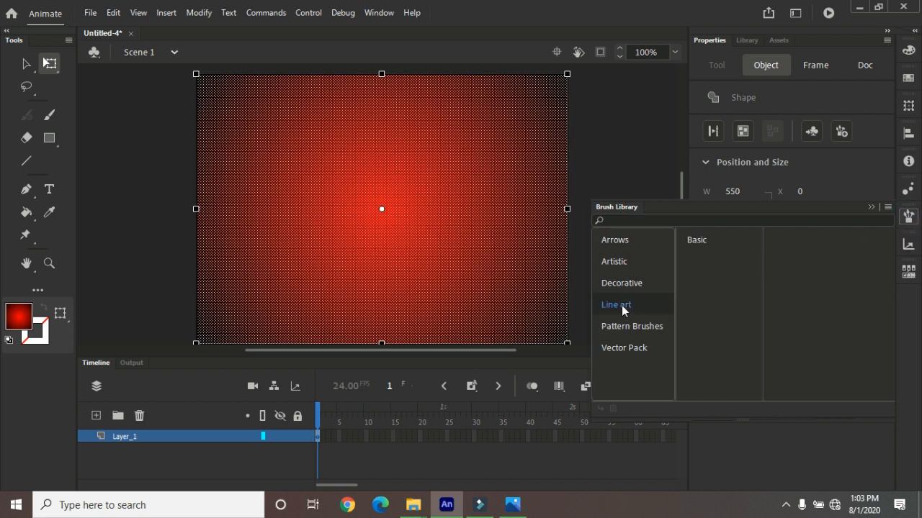
# Check the rectangle's gradient color settings, return to the Selection tool and minimize the Animate window
pyautogui.click(909, 51)
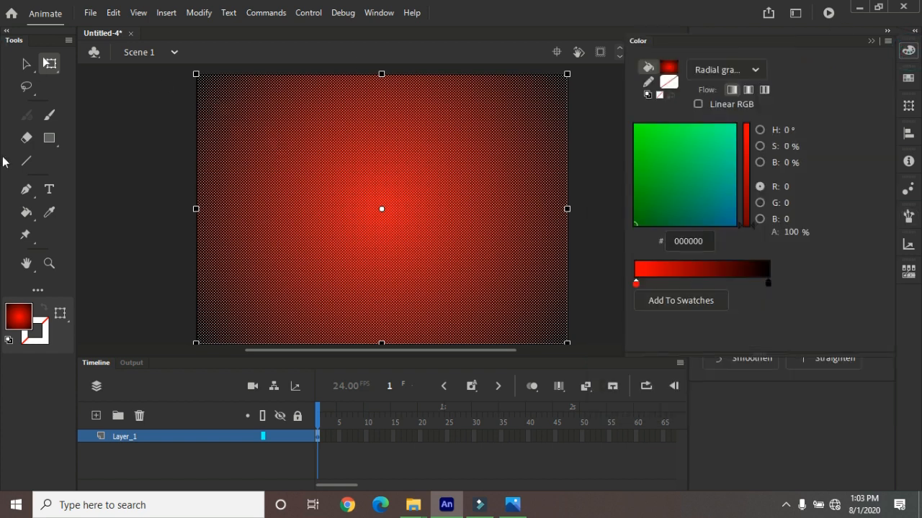
pyautogui.click(26, 64)
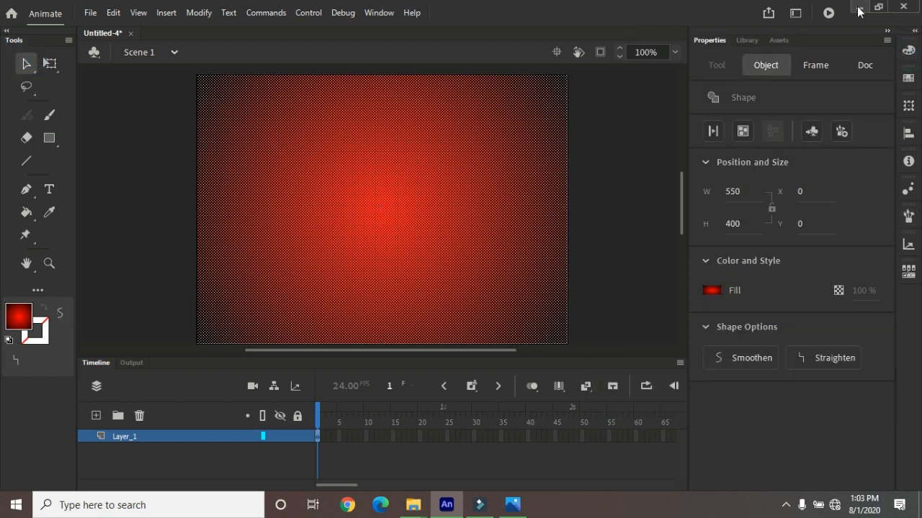
pyautogui.click(859, 8)
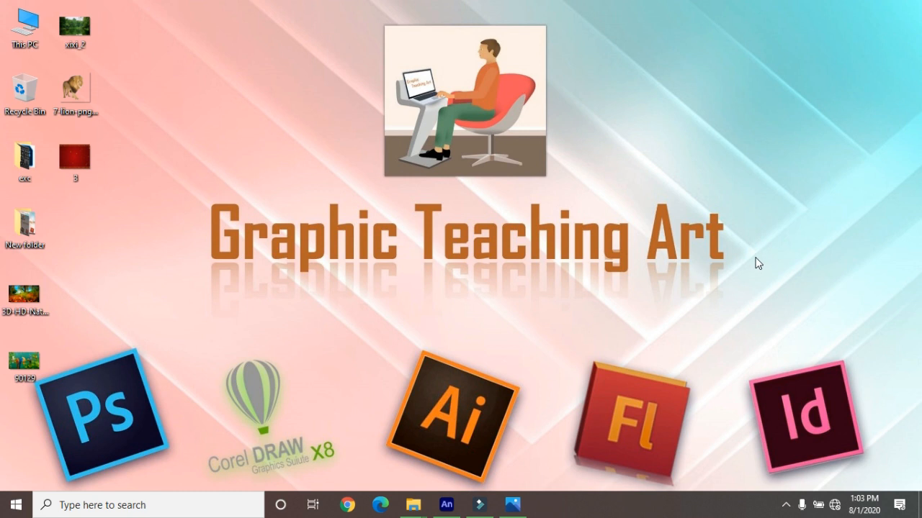